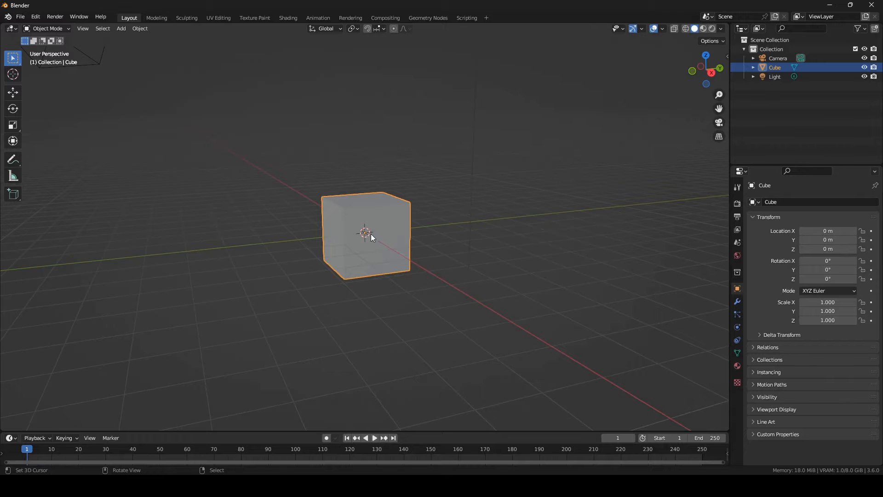
- Duplicate the cube and raise the copy along Z to about 1.06 m
middle_drag(403, 236, 408, 217)
key(shift+d)
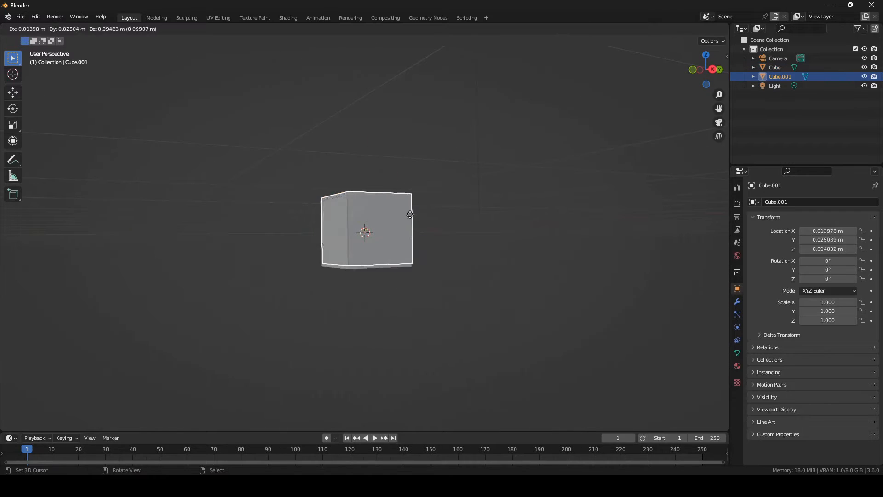
key(z)
click(454, 212)
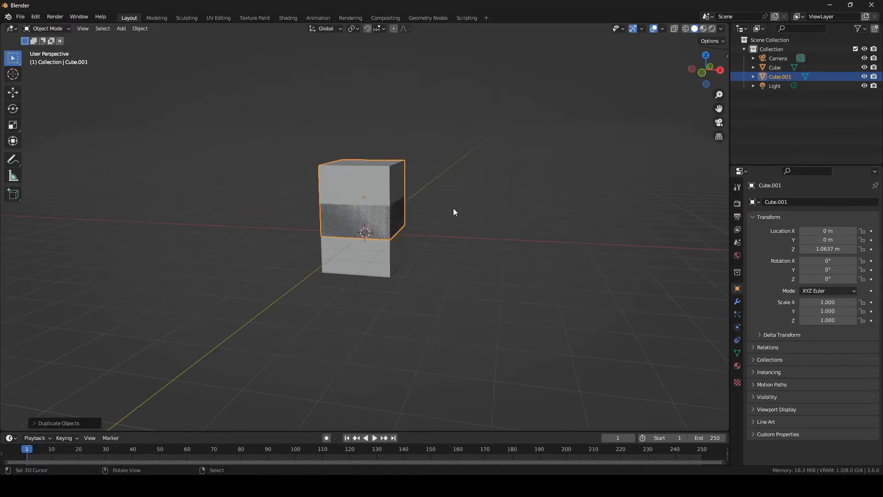
- Move the duplicate cube freely away from the original, to about X 1.29 m, Y 0.37 m, Z 1.04 m
key(g)
click(499, 208)
middle_drag(498, 208, 442, 230)
scroll(368, 192, up, 4)
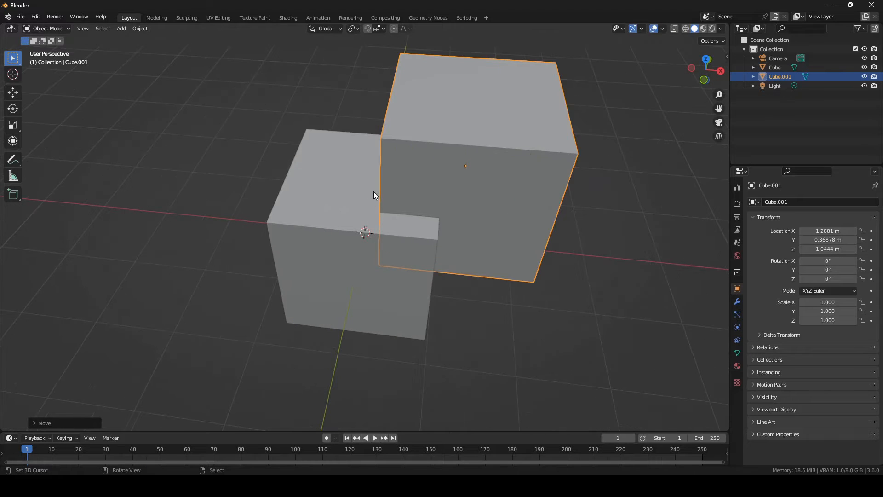
middle_drag(405, 256, 301, 156)
scroll(302, 157, down, 2)
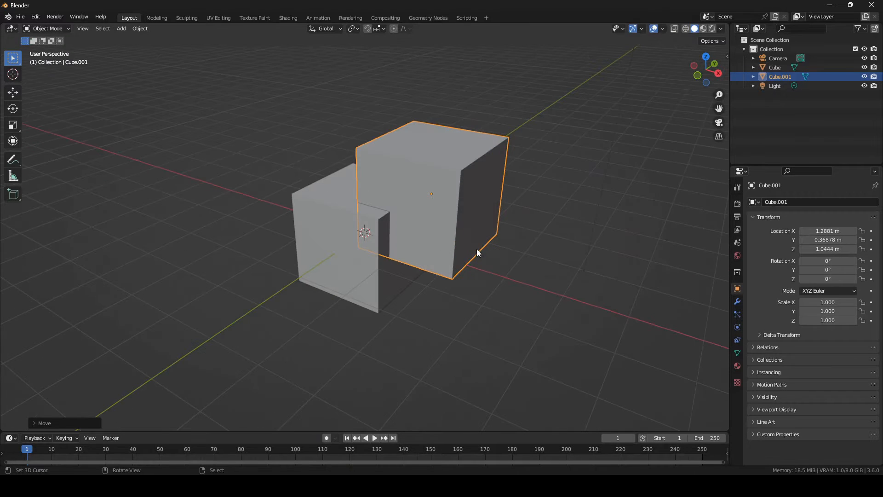
- Clear the duplicate cube's location so it sits at the world origin
key(alt+g)
middle_drag(462, 233, 416, 211)
key(g)
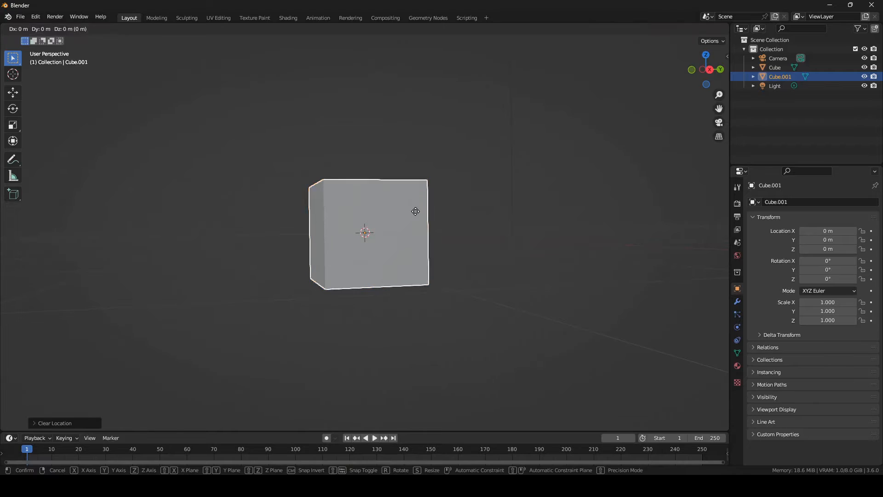
right_click(456, 161)
scroll(454, 187, down, 2)
- In Edit Mode, move the duplicate's whole mesh up along Z onto the original cube's top, leaving its origin at the world centre
key(Tab)
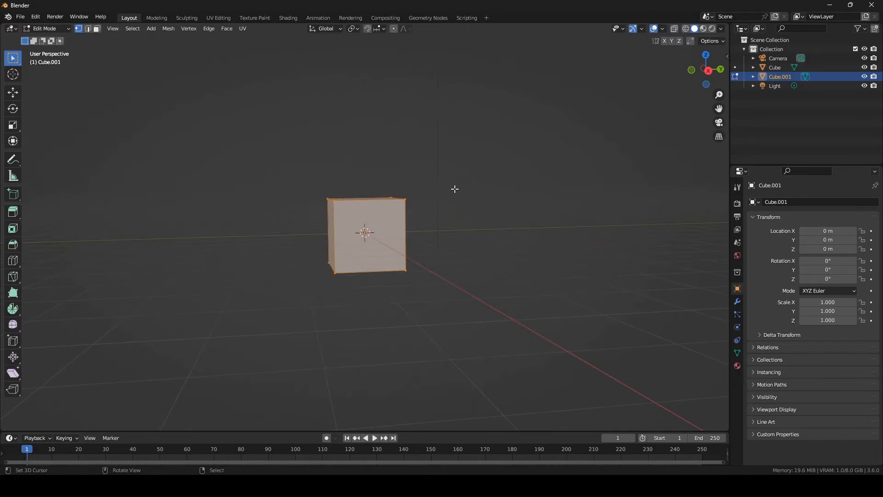
key(g)
key(z)
click(445, 119)
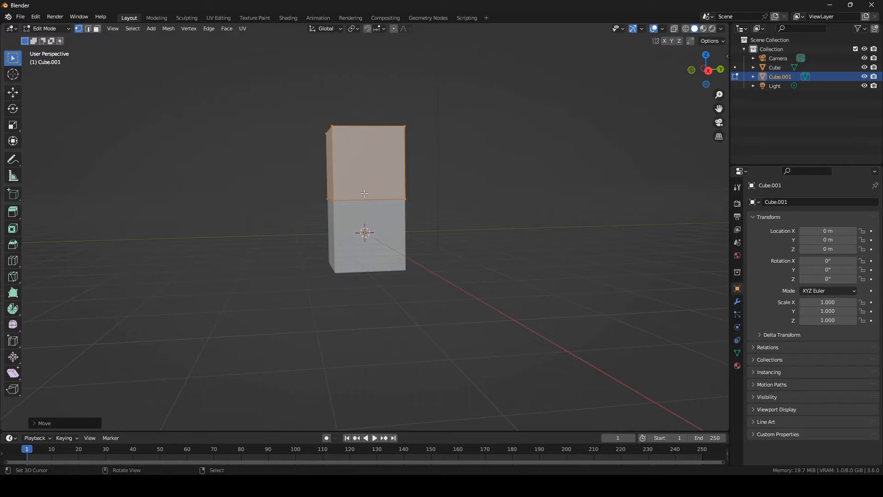
middle_drag(373, 224, 341, 212)
middle_drag(351, 245, 347, 208)
key(Tab)
- Switch the viewport to wireframe shading and select the lower cube
key(shift+z)
click(407, 197)
scroll(403, 201, up, 5)
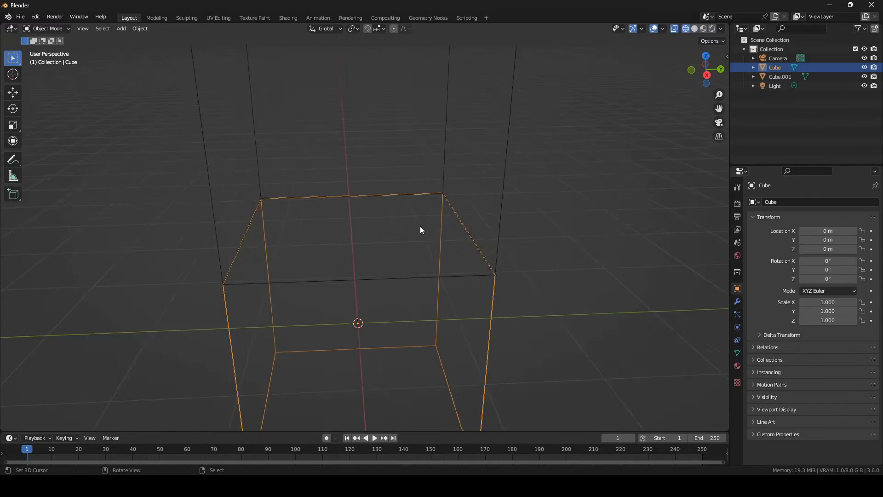
scroll(365, 221, down, 2)
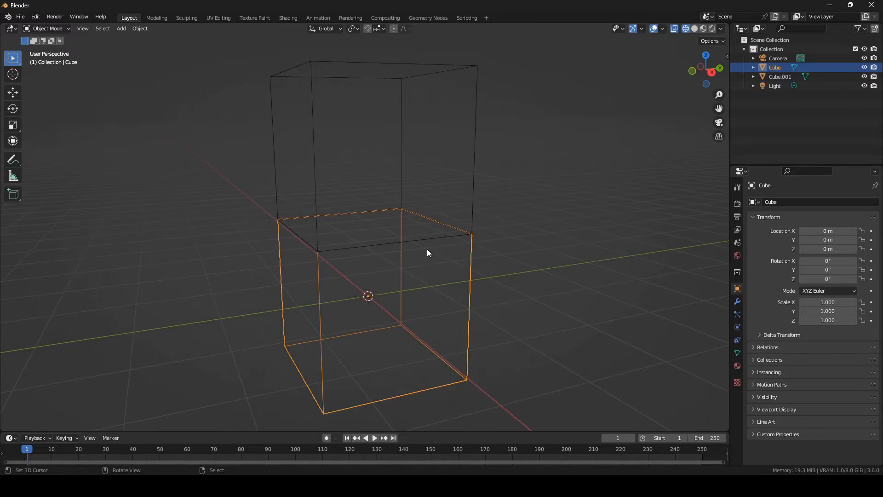
scroll(446, 235, down, 2)
- Separate the lower cube's top face into its own object
key(Tab)
middle_drag(423, 228, 378, 225)
key(3)
right_click(364, 230)
key(p)
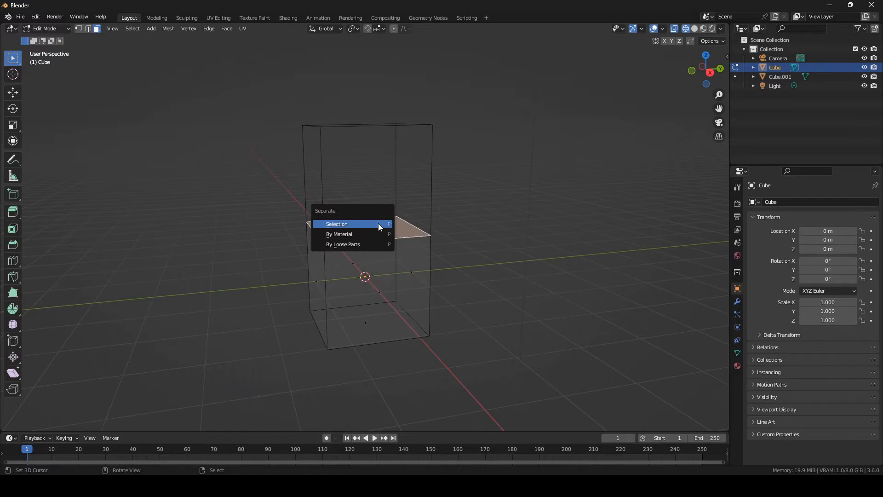
click(378, 224)
key(Tab)
- Delete the bottom face of the upper cube's mesh
right_click(395, 231)
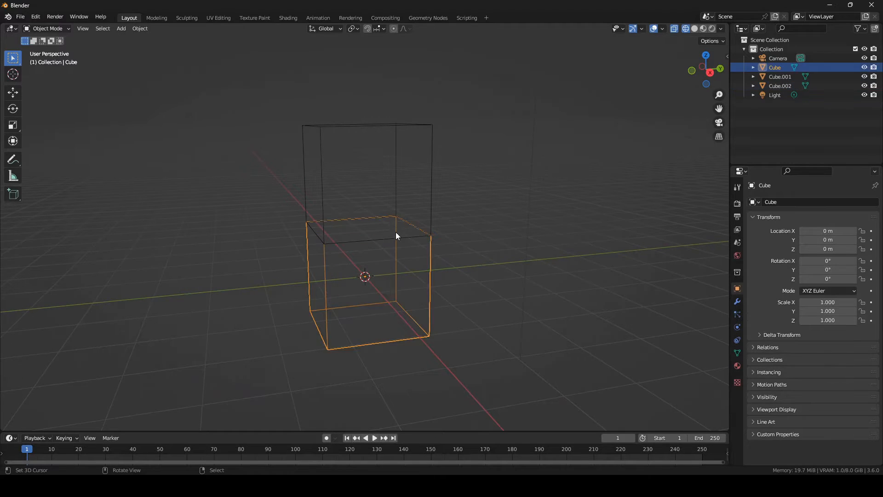
click(395, 238)
click(395, 238)
click(425, 204)
key(Tab)
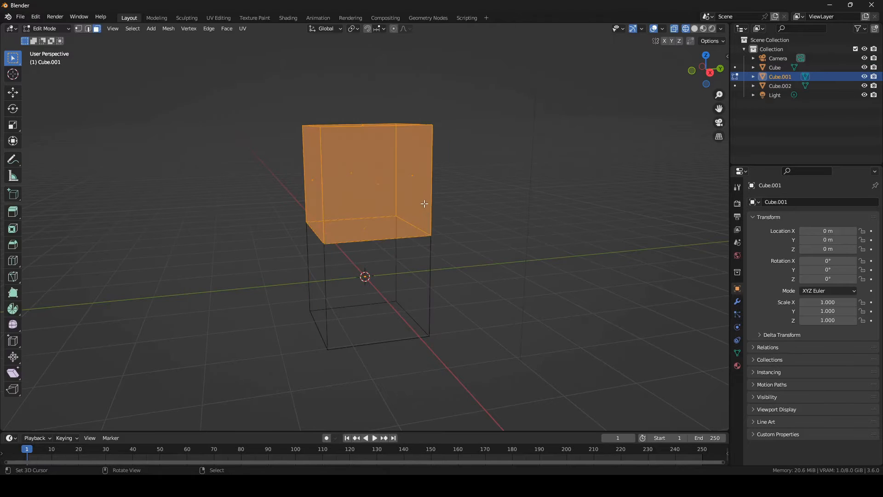
scroll(425, 204, up, 1)
middle_drag(425, 203, 454, 213)
scroll(389, 230, up, 1)
mouse_move(390, 230)
middle_down()
mouse_move(361, 232)
mouse_move(385, 229)
middle_up()
right_click(366, 238)
key(x)
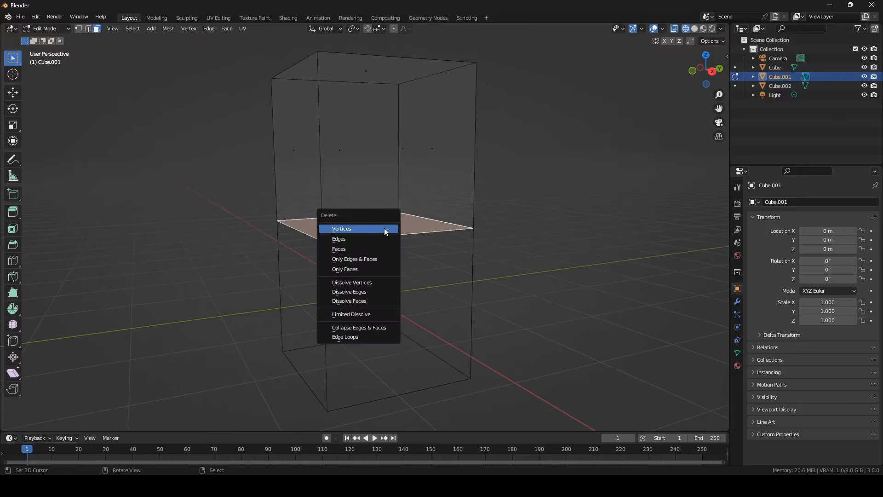
click(368, 249)
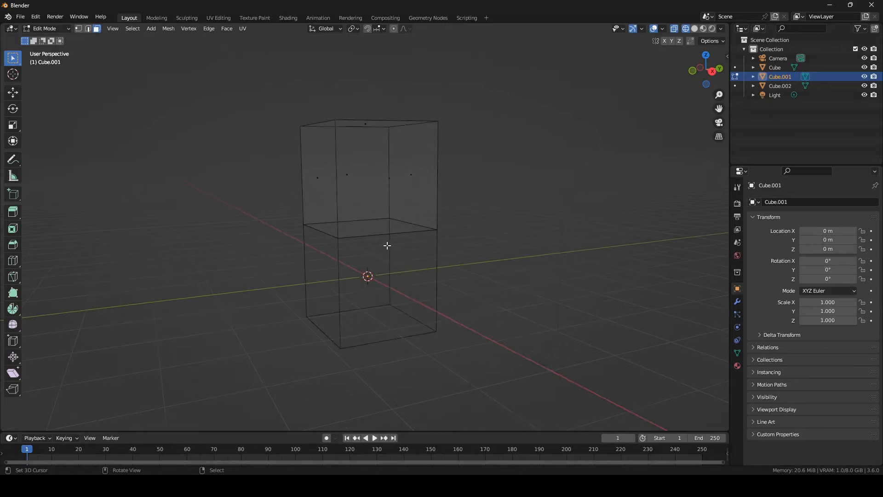
- Return to Object Mode with solid shading and select the lower cube
key(shift+z)
key(Tab)
middle_drag(409, 244, 391, 242)
key(alt+z)
click(421, 272)
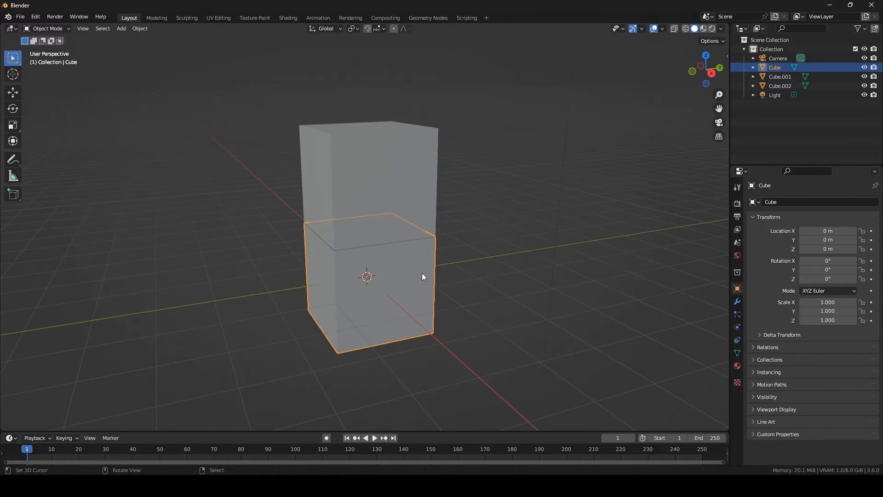
- Split the 3D viewport vertically and turn the larger area into a Geometry Node Editor
drag(727, 25, 271, 46)
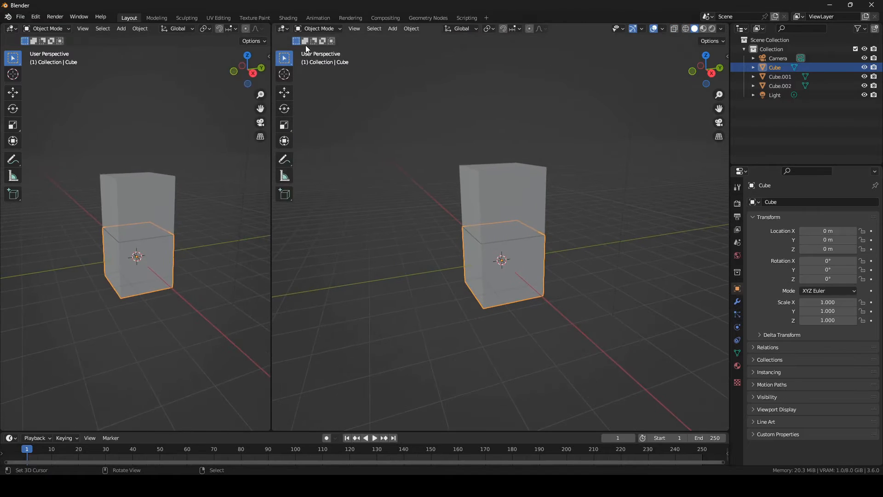
click(282, 29)
click(314, 100)
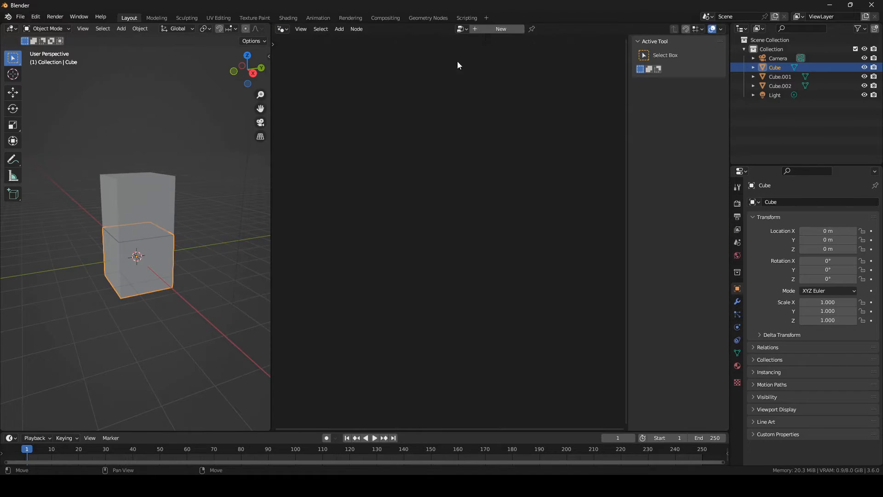
- Create a new geometry node tree on the lower cube
click(486, 28)
key(Home)
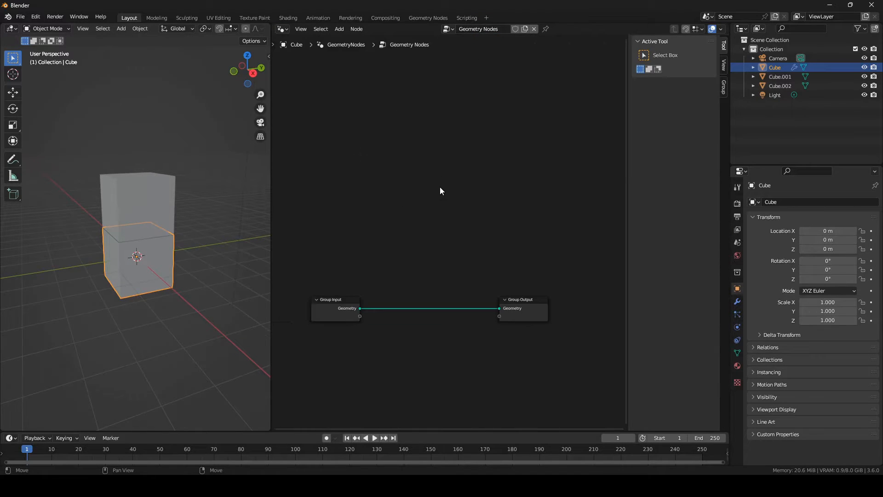
middle_drag(392, 220, 417, 180)
middle_drag(383, 236, 392, 199)
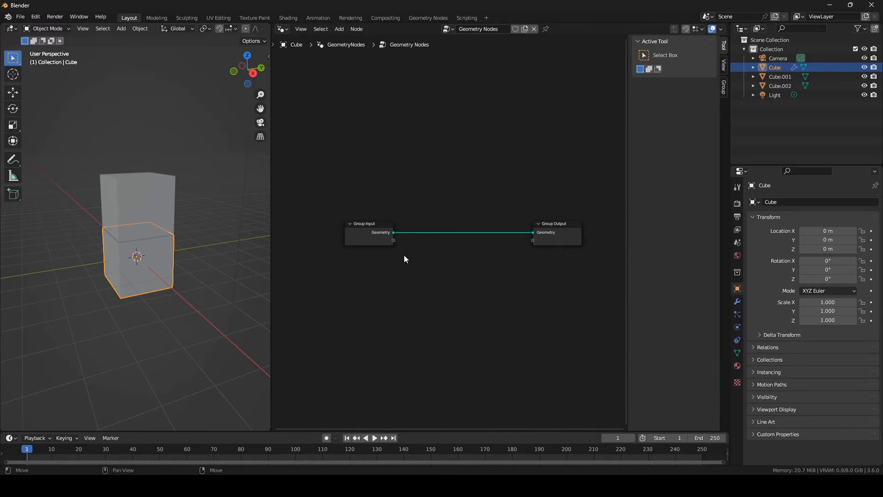
- Add an Object Info node and expose its Object input through the Group Input node
key(shift+a)
click(407, 256)
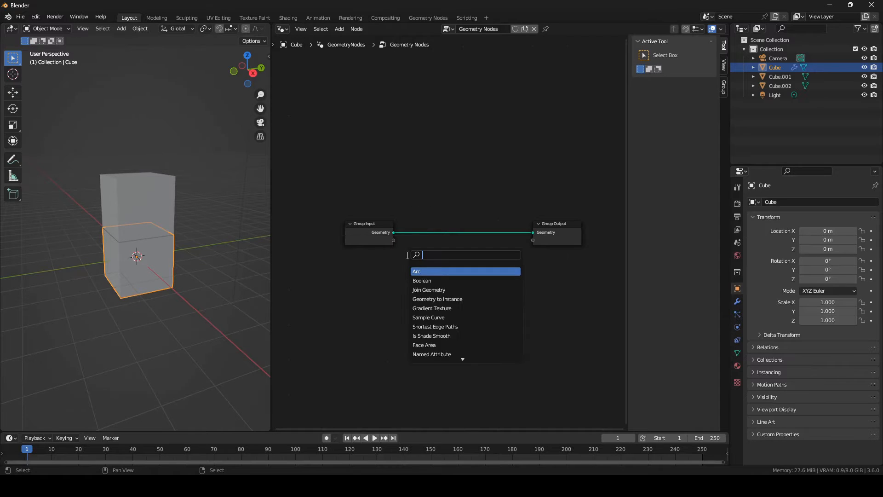
text(obj)
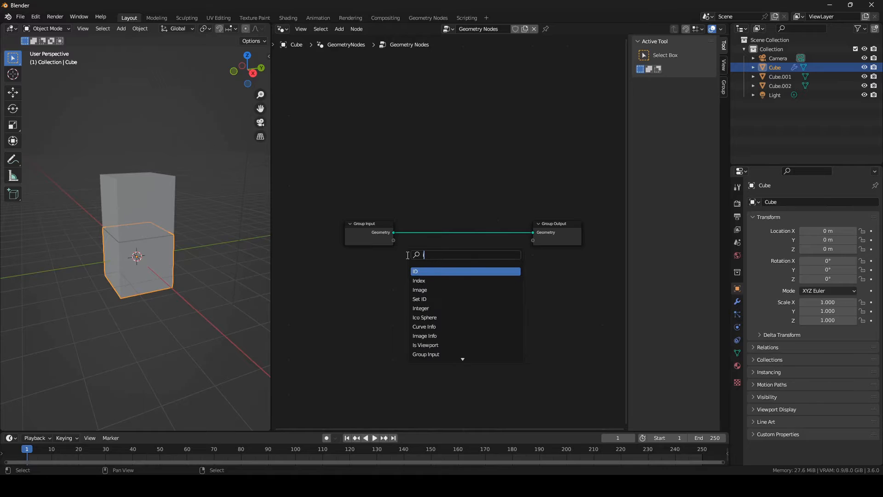
text(e)
key(Down)
key(Return)
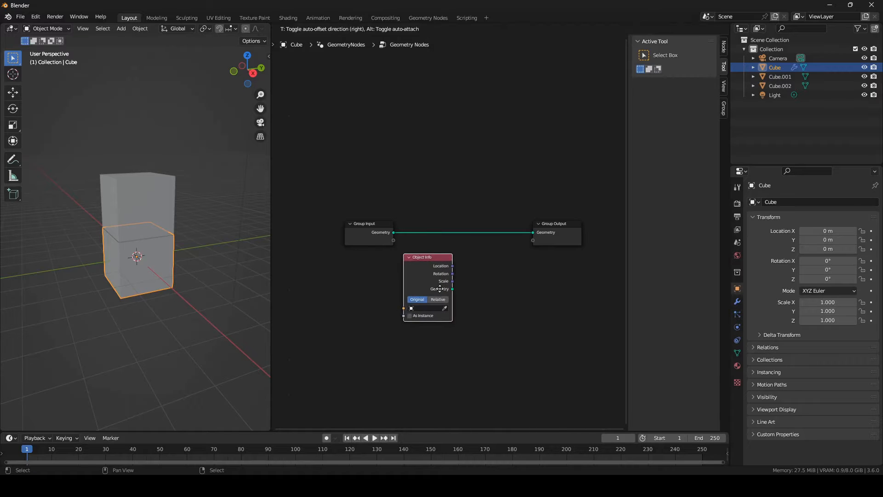
click(407, 256)
drag(392, 239, 406, 332)
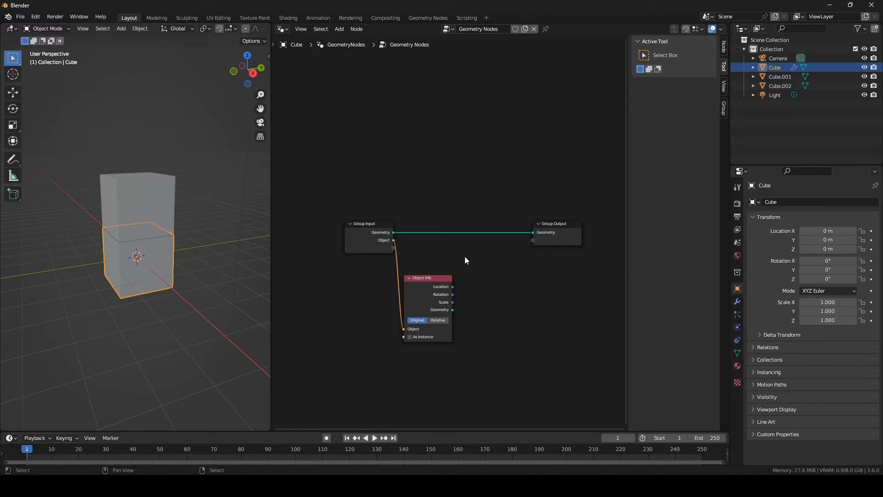
- Insert a Join Geometry node on the link between Group Input and Group Output
key(shift+a)
click(484, 261)
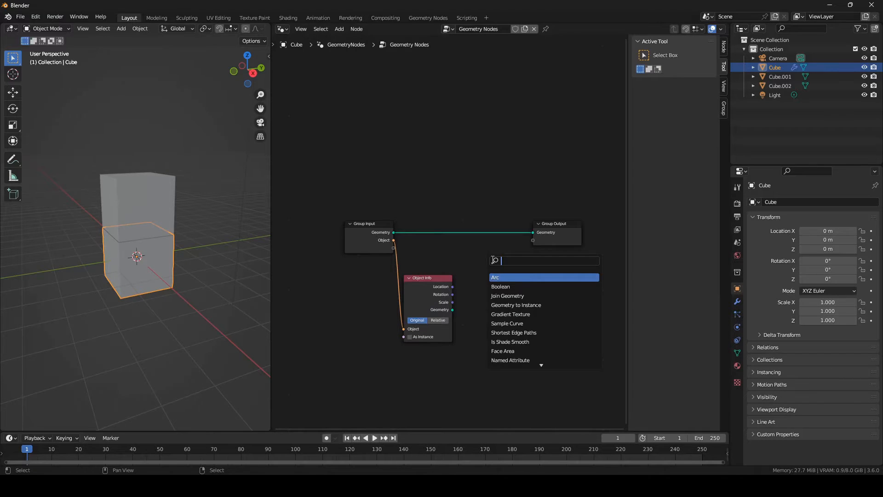
text(join)
click(508, 286)
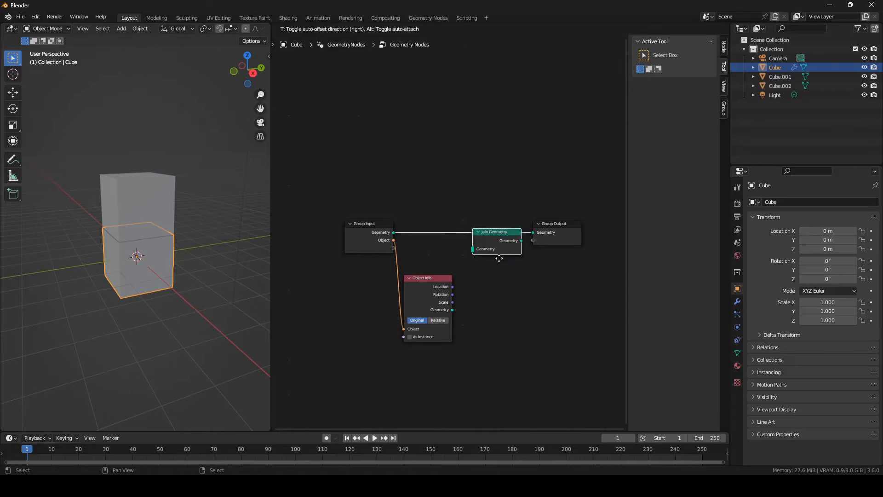
click(485, 225)
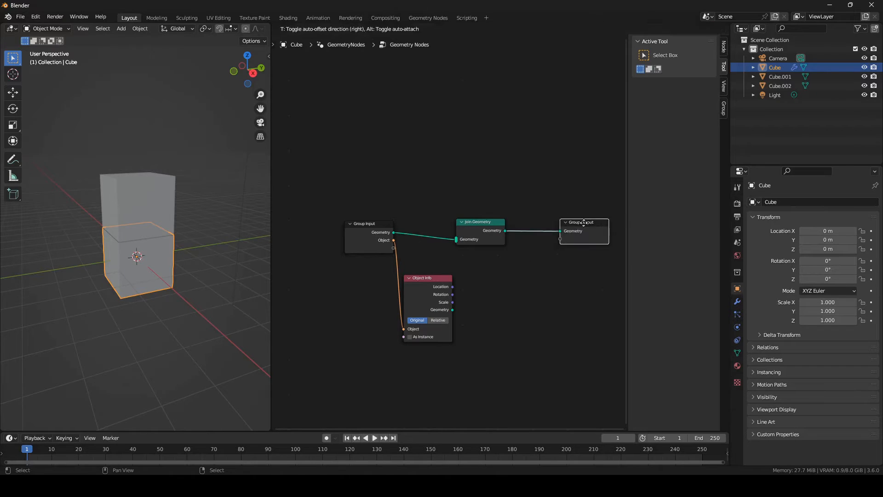
- Insert a Merge by Distance node between Join Geometry and Group Output
key(shift+a)
click(509, 206)
text(merge)
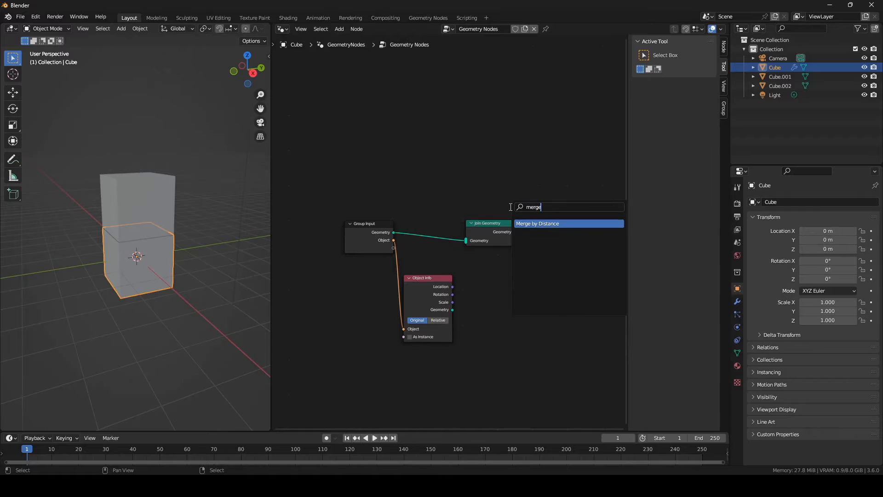
key(Return)
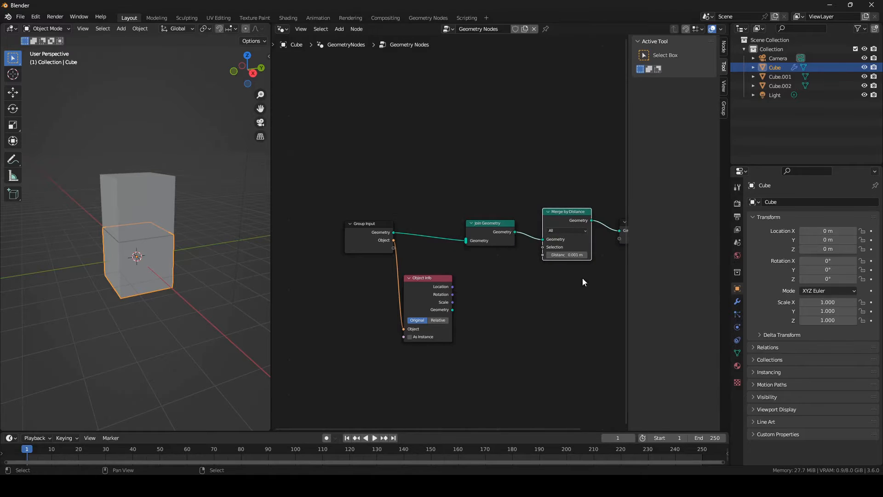
click(514, 216)
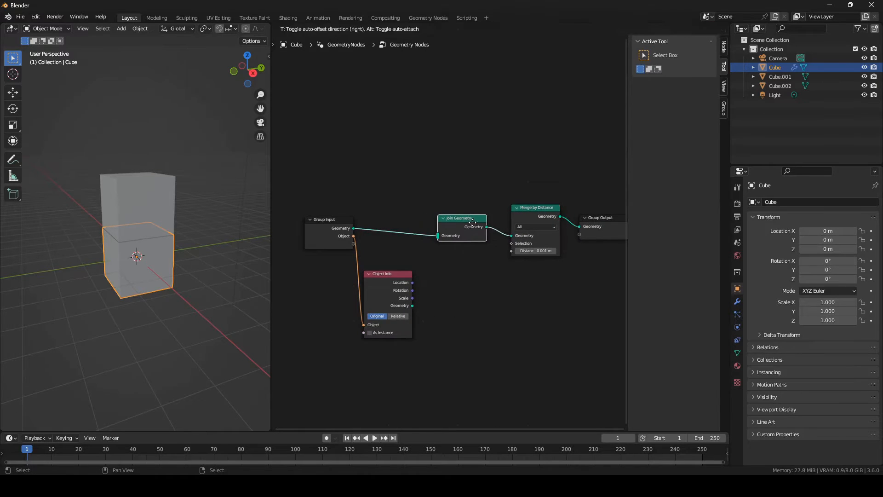
- Add a Switch node of type Geometry below Join Geometry, making room between the nodes
key(shift+a)
text(s)
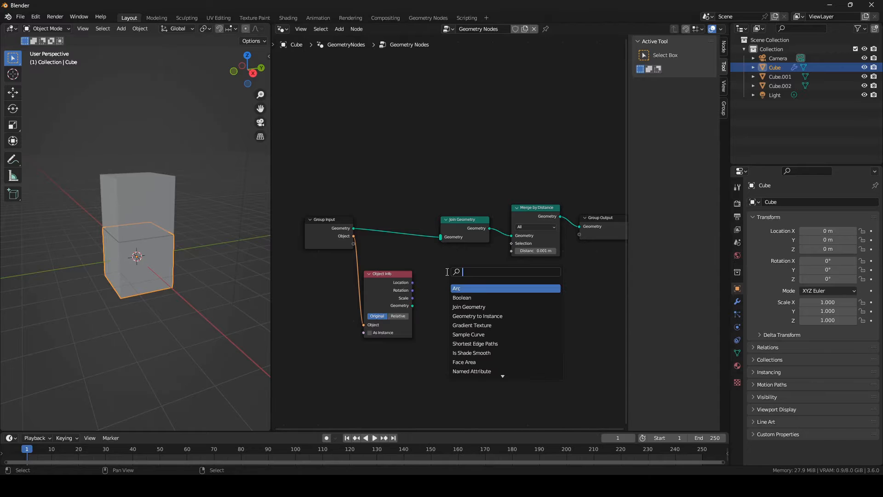
text(wit)
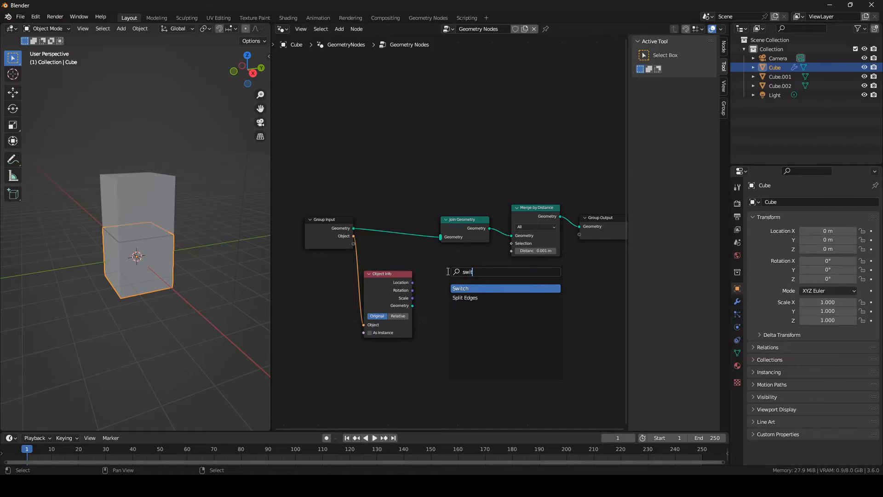
click(471, 291)
drag(454, 225, 468, 225)
- Route the Object Info geometry through the Switch's True input into Join Geometry and expose the Switch toggle on Group Input
drag(466, 270, 453, 239)
drag(453, 265, 461, 266)
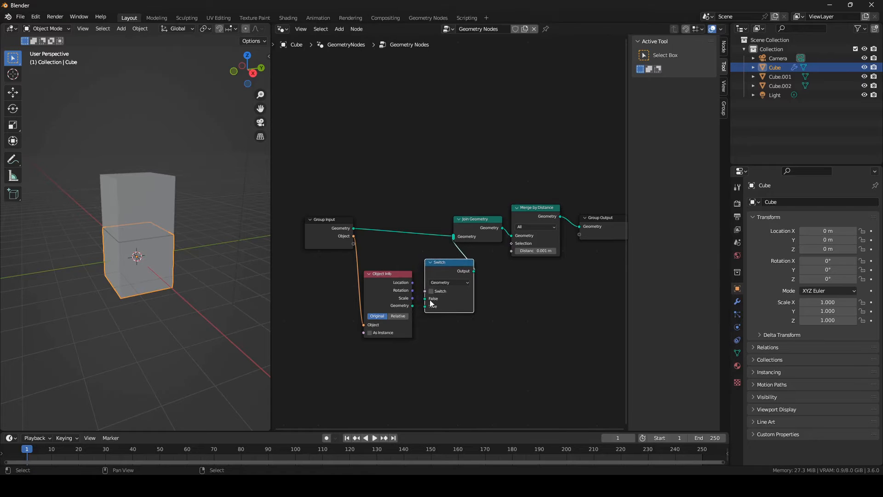
drag(412, 305, 425, 306)
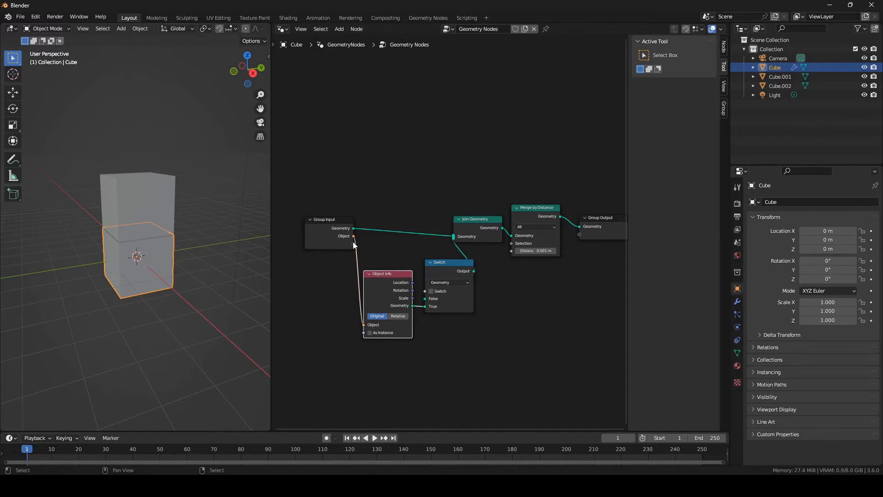
drag(353, 243, 425, 292)
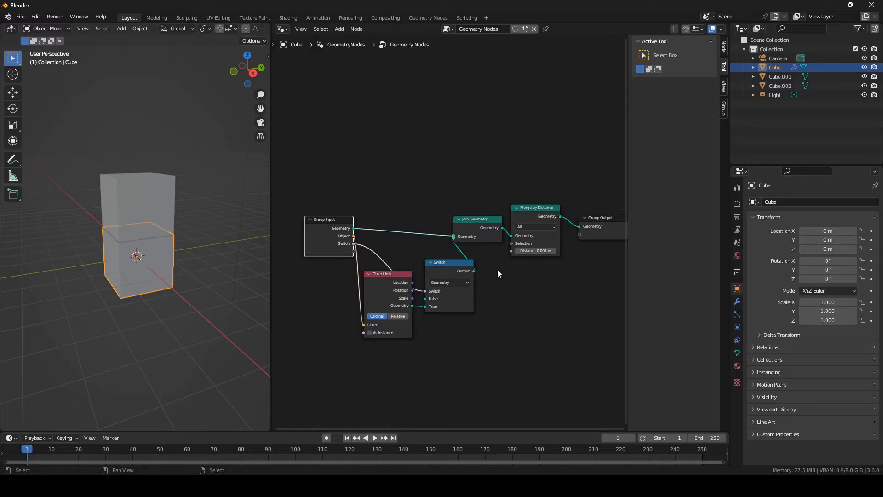
- Assign Cube.001 as the Object in the lower cube's Geometry Nodes modifier and hide the upper box
click(737, 302)
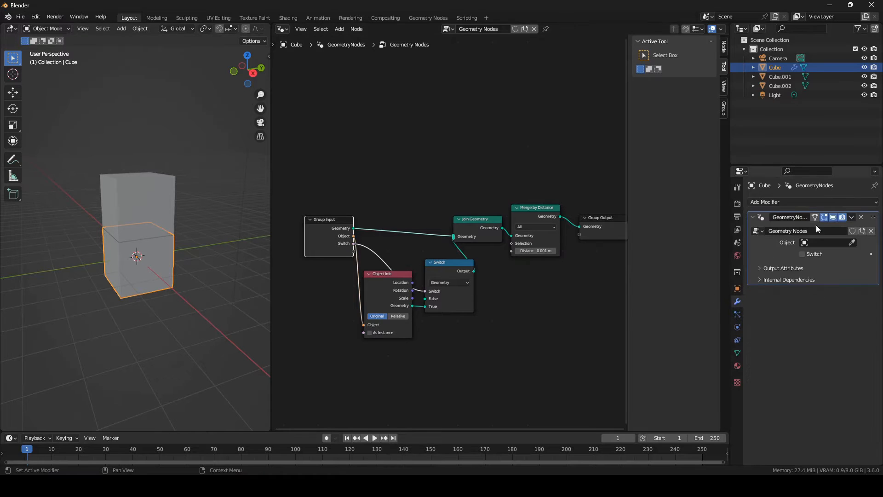
middle_drag(189, 229, 194, 222)
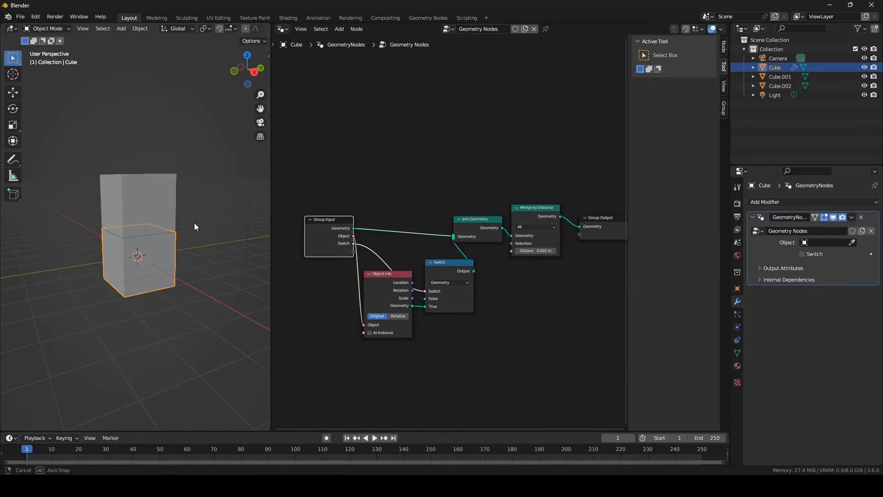
click(164, 187)
key(h)
click(151, 250)
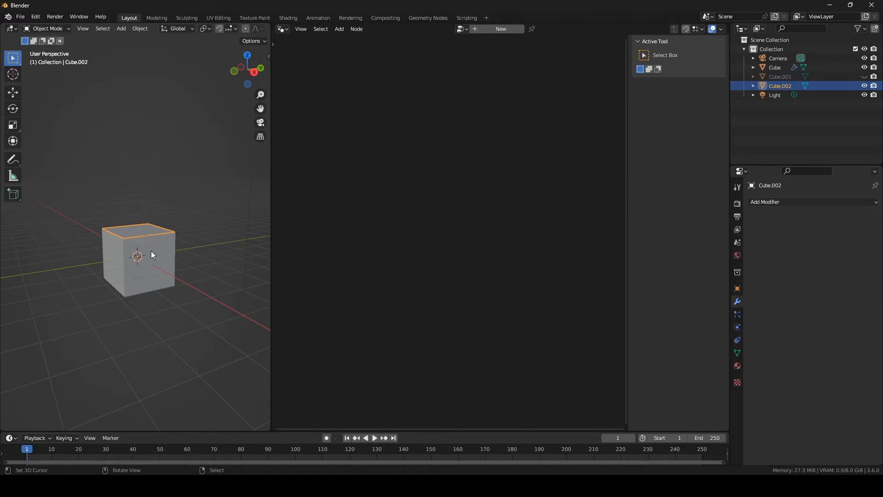
- Duplicate the lower cube's Geometry Nodes modifier and set the copy's Object to Cube.002
click(852, 217)
click(841, 237)
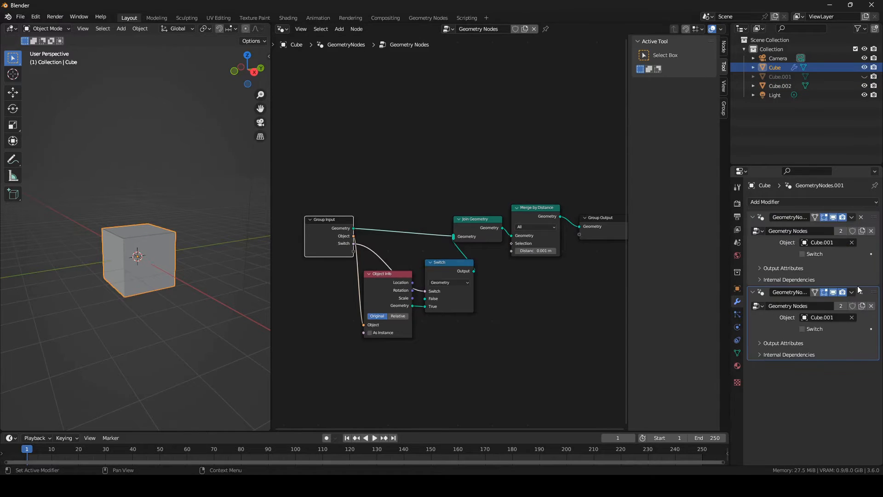
click(852, 316)
click(852, 317)
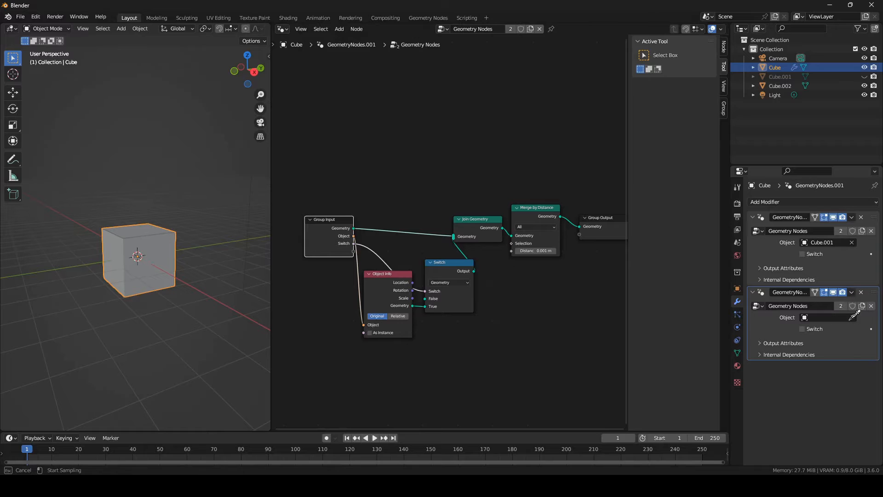
click(141, 232)
- Hide Cube.002, the lid of the lower box, and reselect the open cube
click(153, 229)
key(h)
click(154, 233)
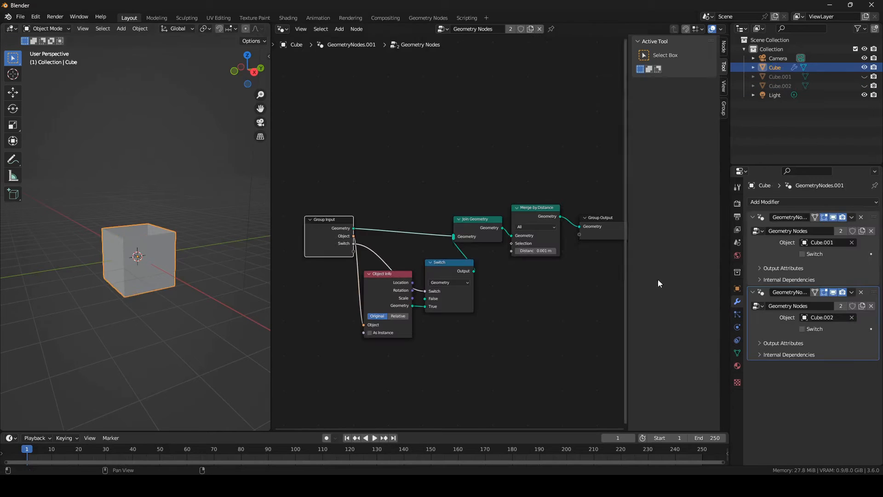
- Test the Switch option of each Geometry Nodes modifier by turning it on and off again
click(803, 254)
click(802, 254)
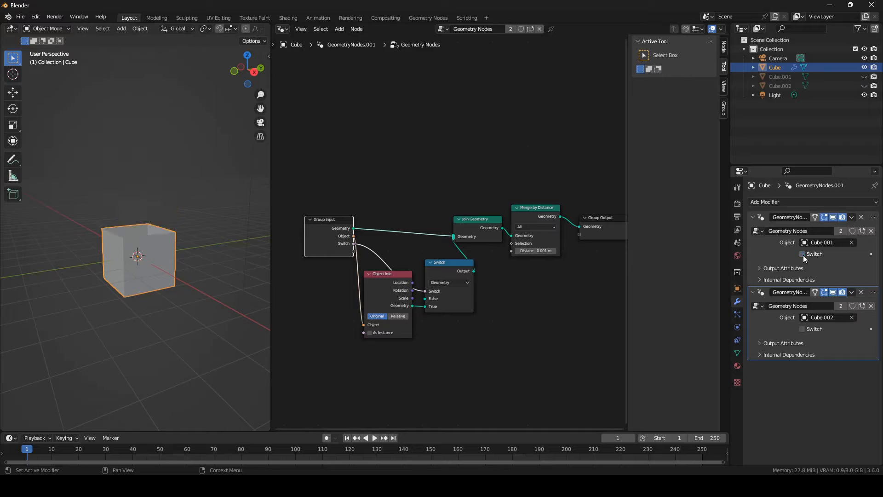
click(803, 329)
click(802, 328)
- Add a single-bone armature at the cube's centre and enter Edit Mode with a front wireframe view
middle_drag(192, 176, 136, 236)
key(shift+a)
mouse_move(136, 238)
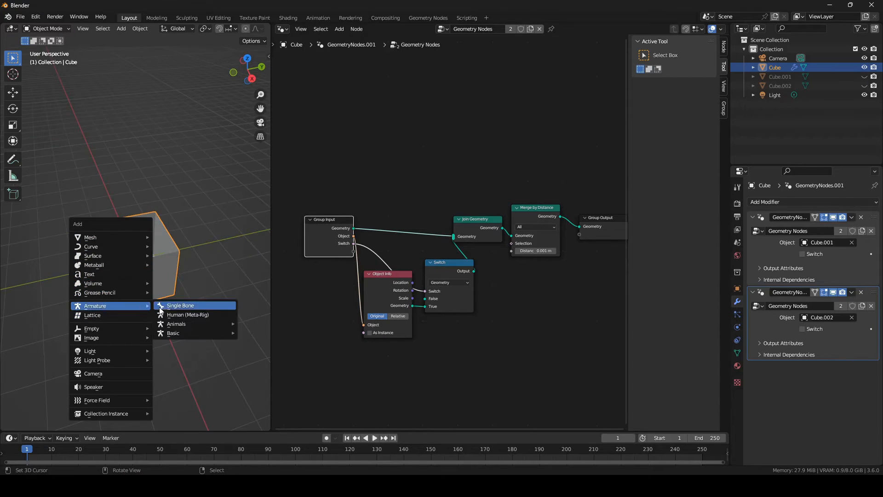
click(161, 306)
key(Tab)
key(KP_1)
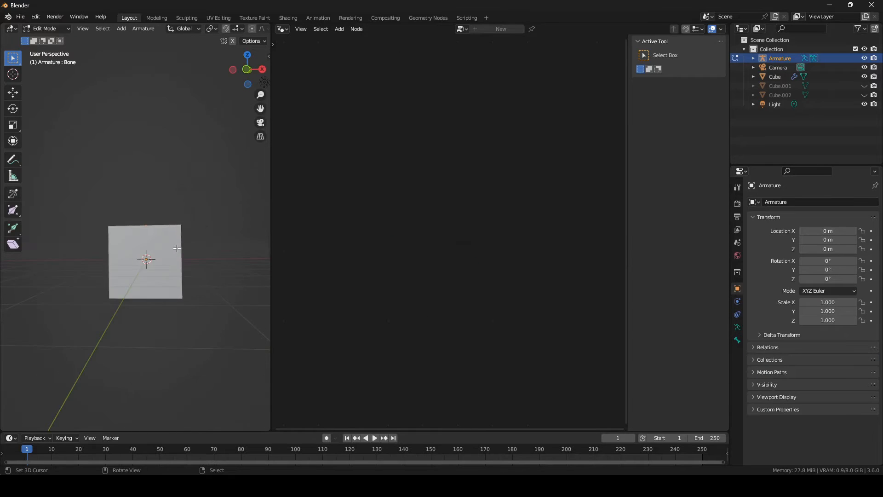
key(z)
click(142, 242)
- Move the bone's root down 1 m along the Z axis
middle_drag(138, 237, 153, 238)
click(147, 259)
key(g)
key(z)
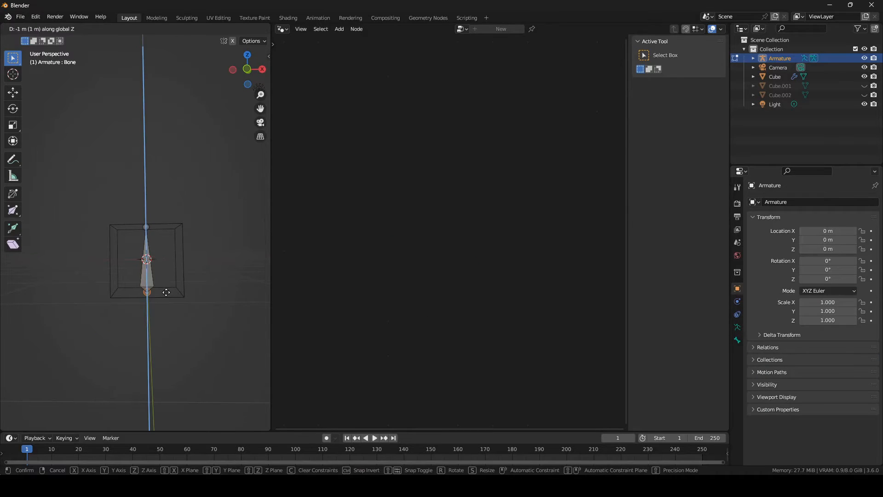
click(166, 292)
- Extrude a second bone 2 m upward along Z from the first bone's tip and return to Object Mode
click(146, 228)
key(e)
key(z)
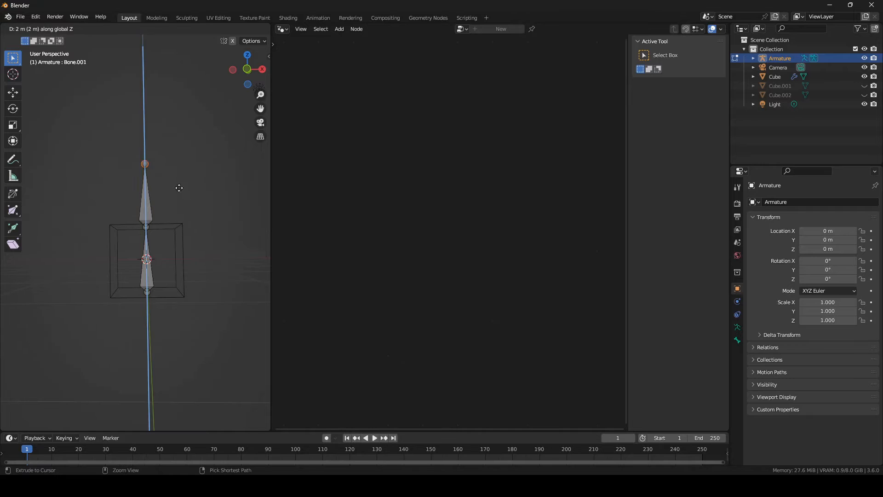
click(179, 188)
middle_drag(179, 189, 175, 245)
click(54, 31)
click(50, 38)
- Unhide the upper box and the lid, and display the scene in wireframe
key(z)
right_click(165, 250)
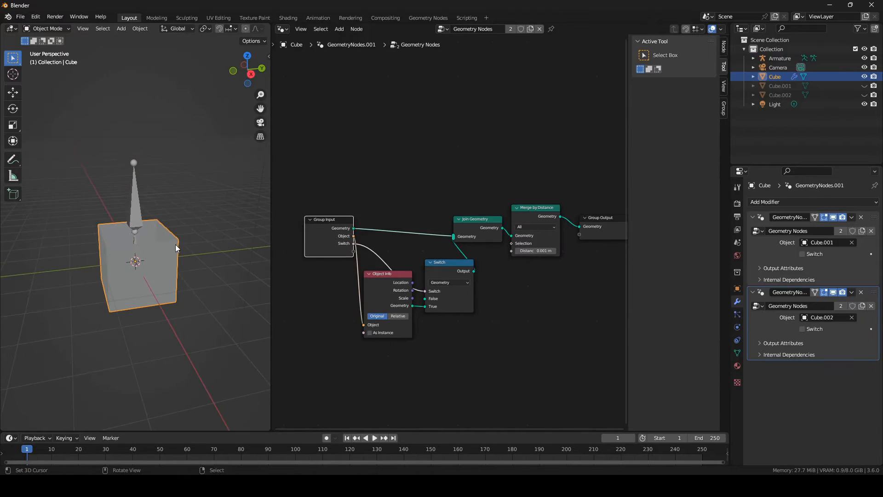
key(alt+h)
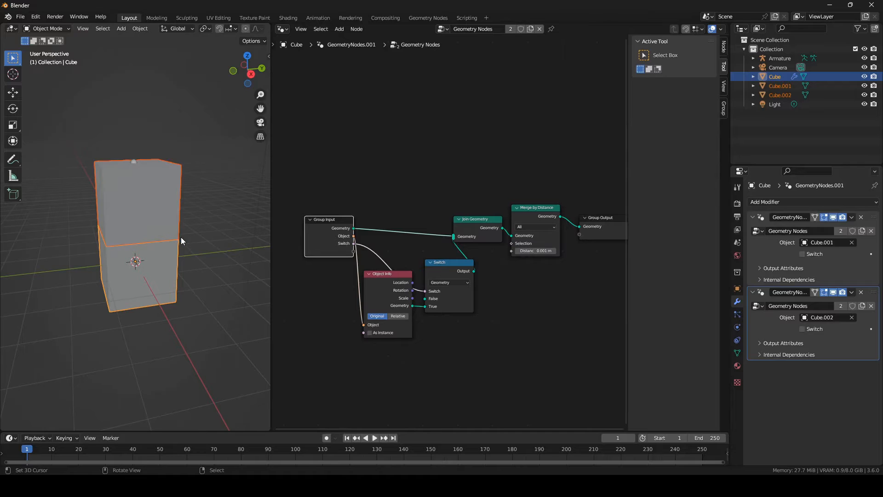
key(shift+z)
- Parent Cube, Cube.001 and Cube.002 to the armature using Armature Deform With Automatic Weights
click(172, 225)
right_click(173, 225)
shift+right_click(173, 225)
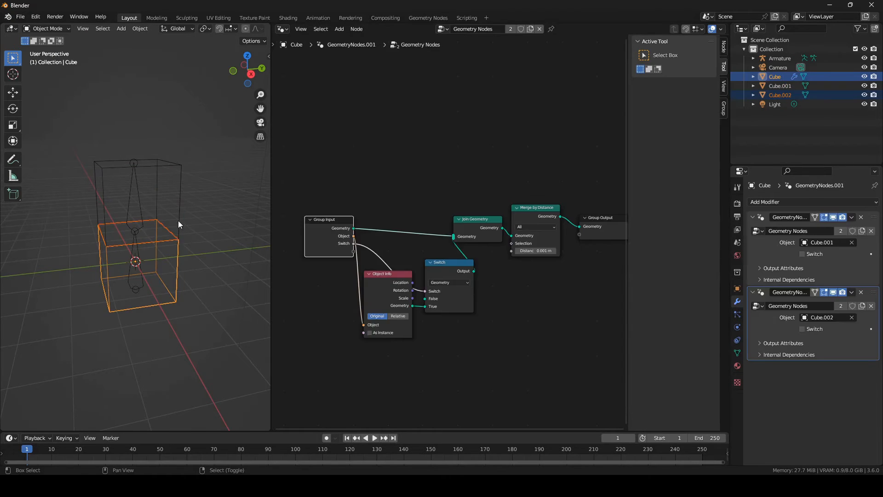
shift+right_click(178, 220)
shift+right_click(139, 214)
key(ctrl+p)
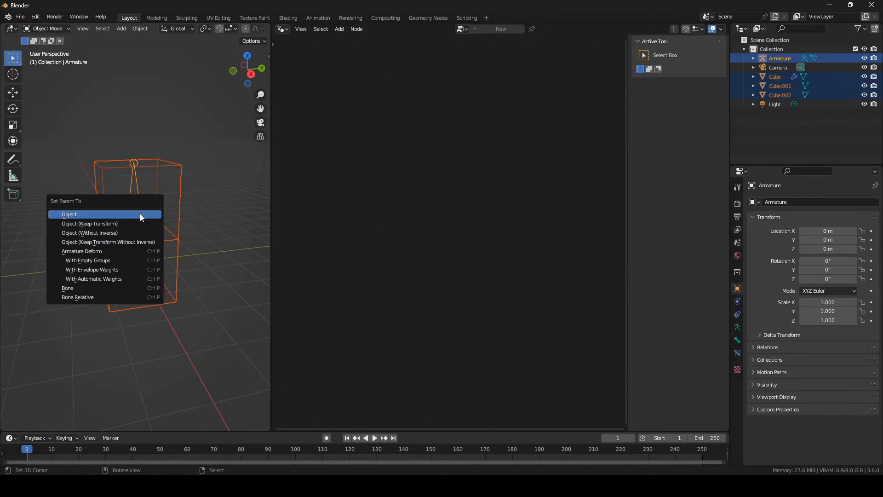
click(130, 279)
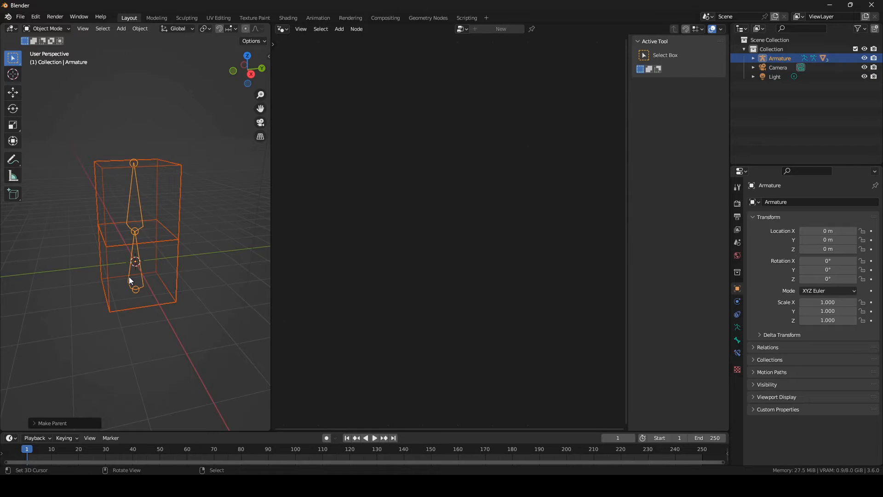
- Rotate the upper bone sideways in Pose Mode to bend the boxes, and show them in solid shading
click(46, 29)
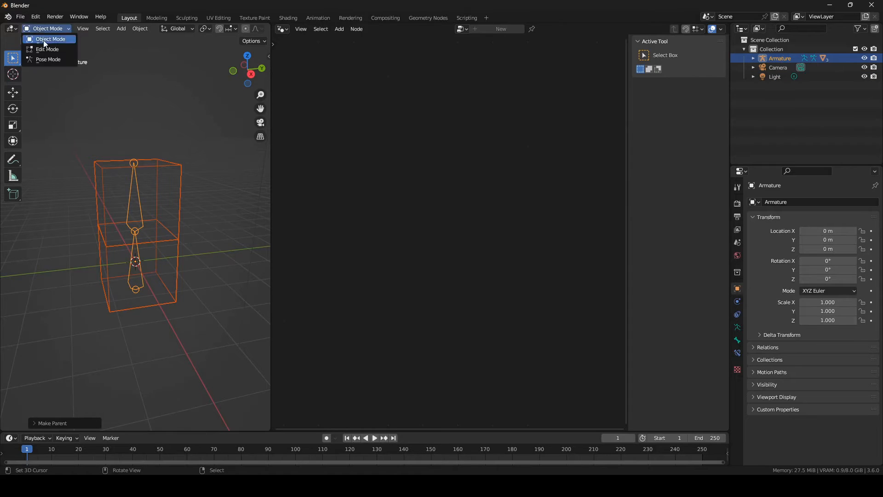
click(51, 40)
right_click(141, 206)
key(ctrl+Tab)
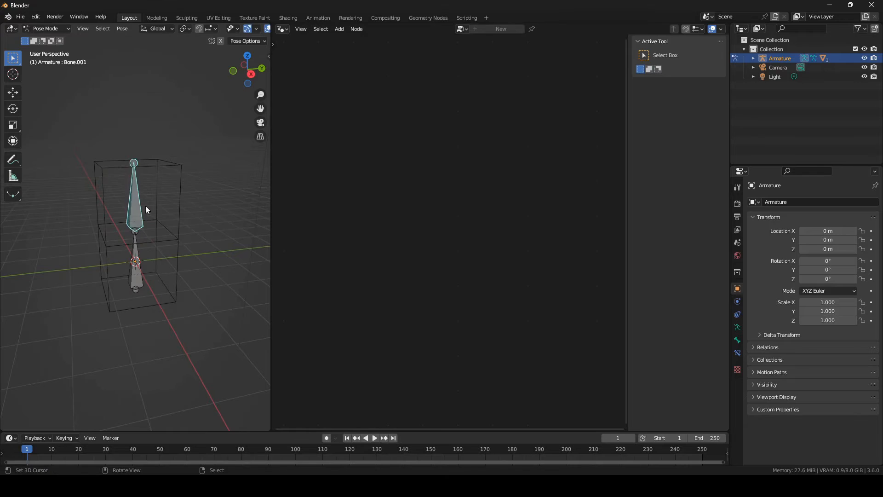
middle_drag(183, 198, 177, 176)
key(r)
click(194, 233)
scroll(111, 198, up, 2)
middle_drag(62, 189, 90, 203)
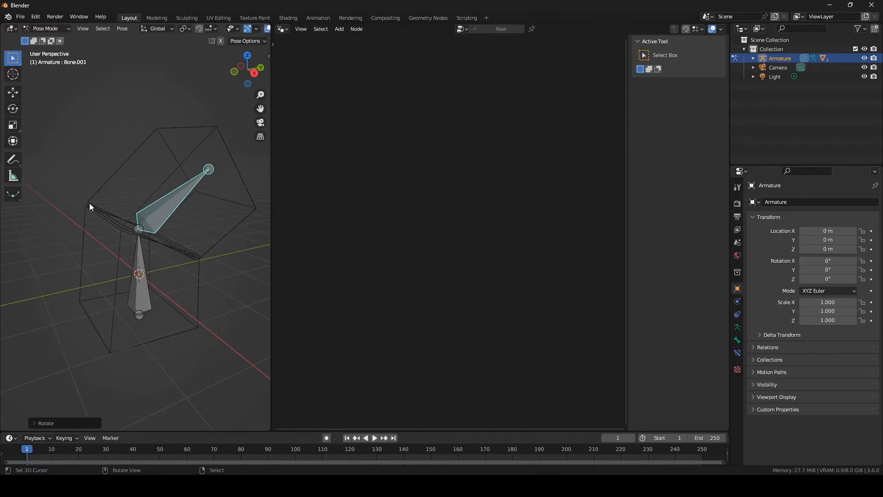
key(z)
middle_drag(218, 239, 196, 231)
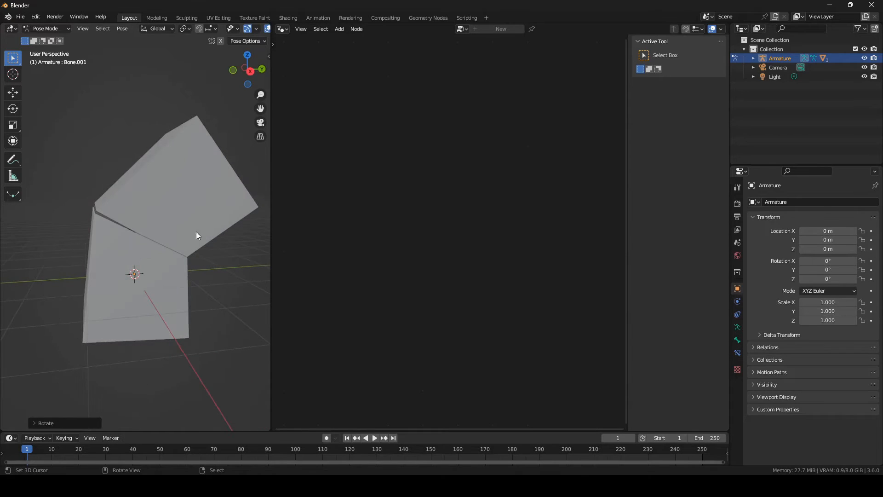
- Hide the posed upper box and lid in Object Mode, and enable Switch in the lower cube's Cube.001 modifier
click(46, 28)
click(48, 36)
click(187, 206)
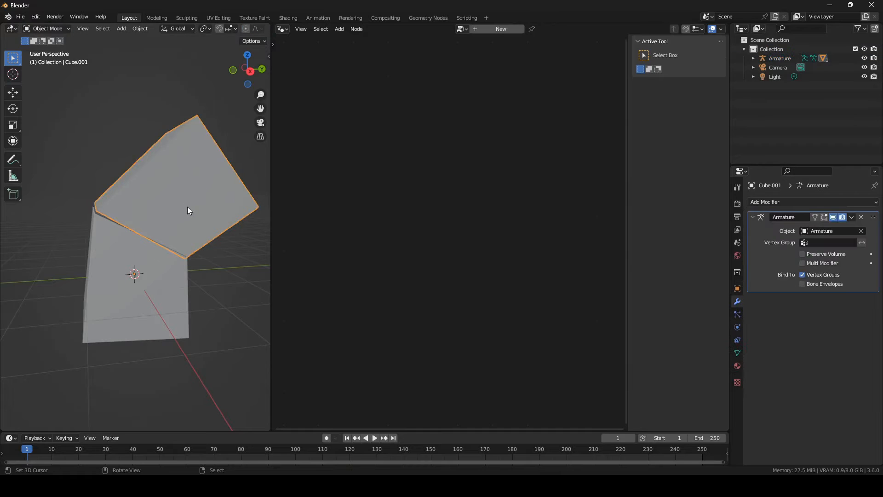
click(170, 261)
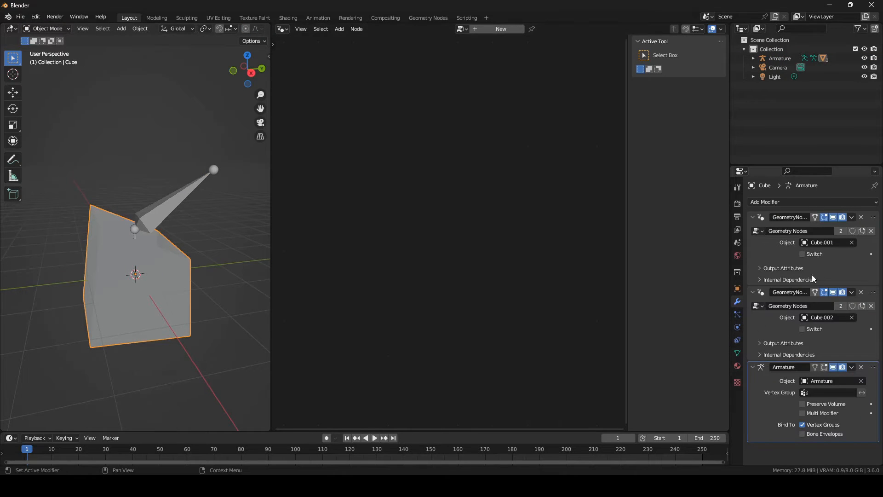
click(802, 254)
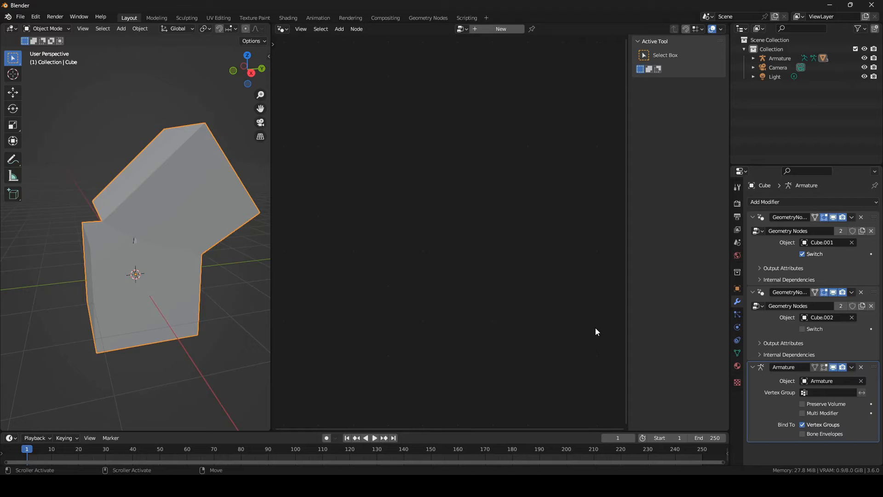
- Duplicate the joined cube beside the original and apply both Geometry Nodes modifiers on the copy
scroll(212, 236, down, 4)
middle_drag(211, 235, 202, 255)
key(shift+d)
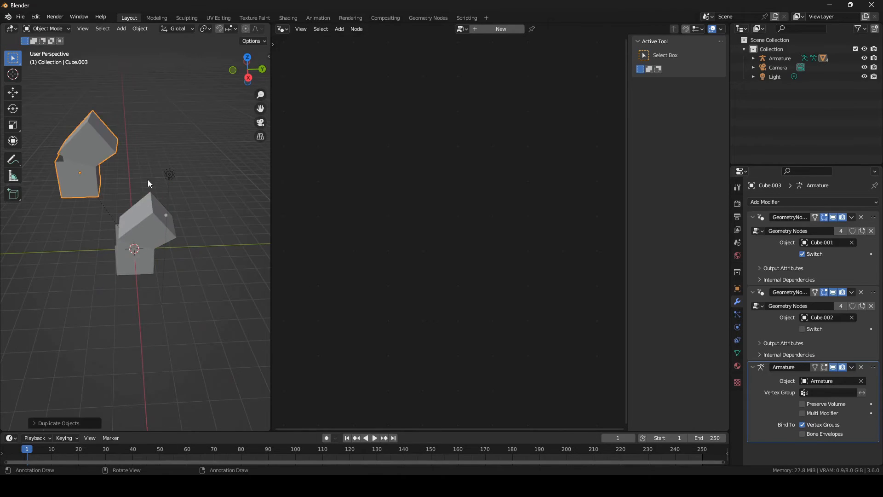
click(135, 197)
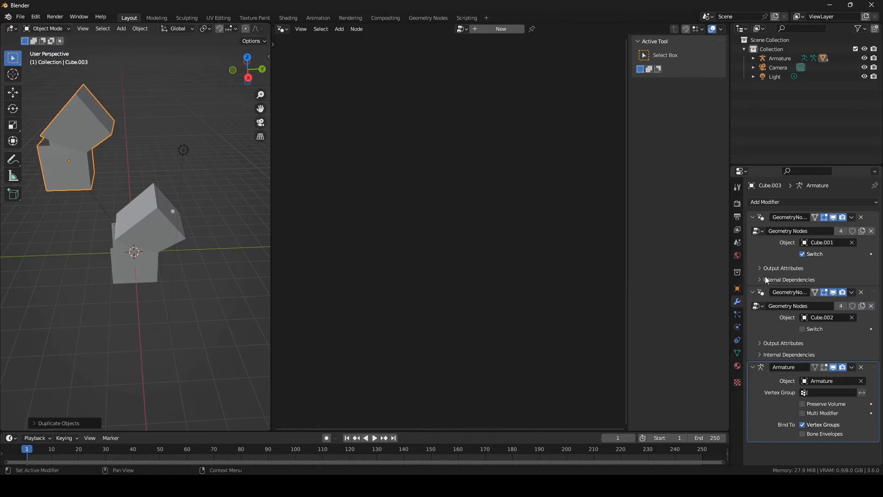
click(852, 218)
click(850, 228)
click(852, 217)
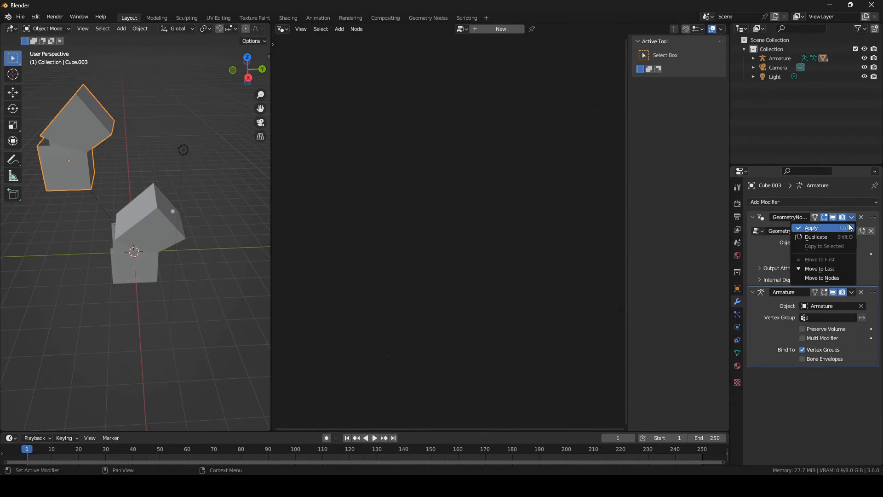
click(811, 228)
- Convert the copy's Bone.001 attribute to a vertex group, and delete the copied object
click(738, 353)
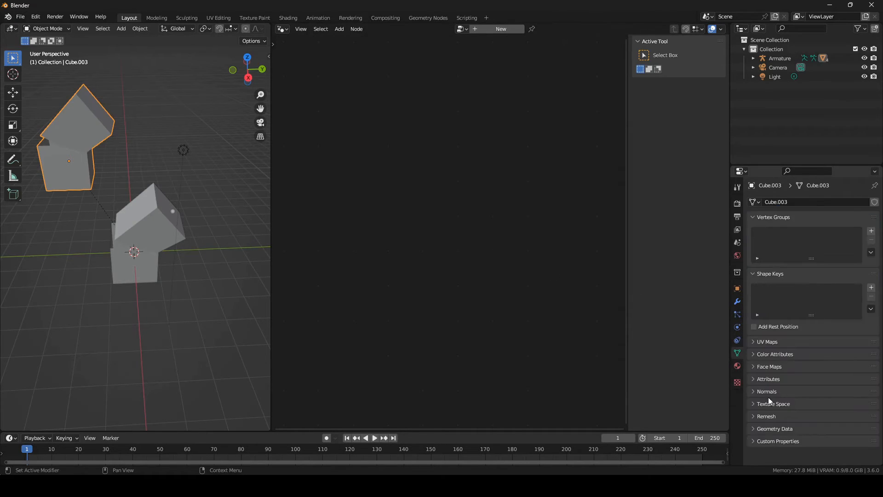
click(757, 377)
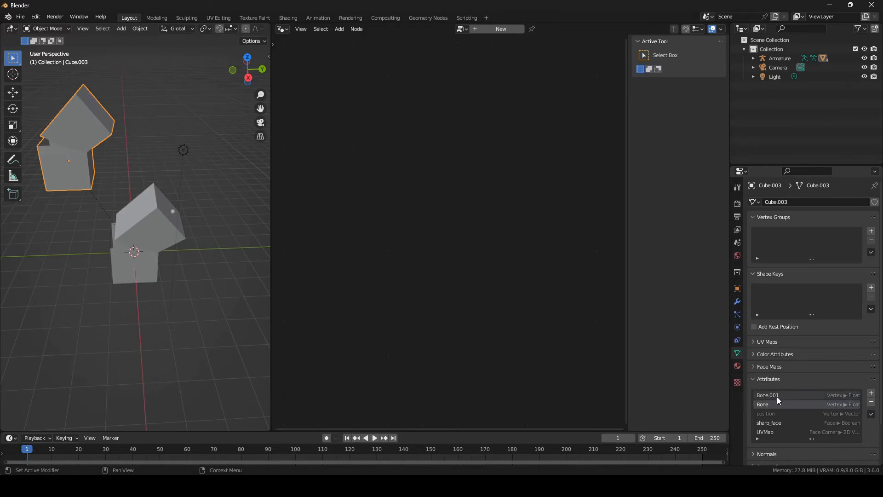
click(871, 414)
click(853, 425)
click(819, 429)
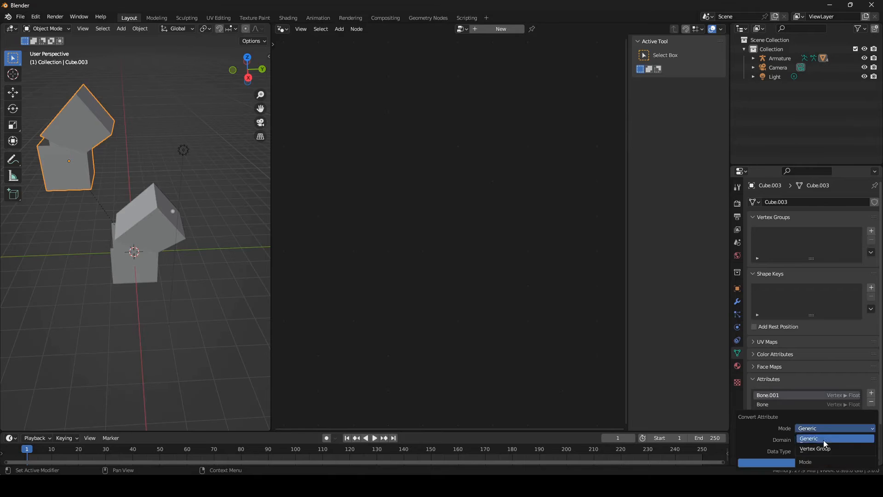
click(823, 446)
click(822, 452)
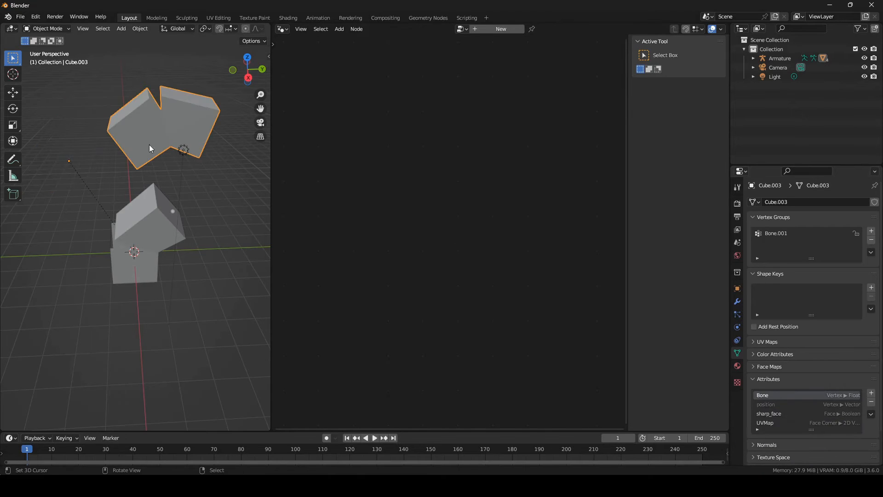
key(x)
click(189, 172)
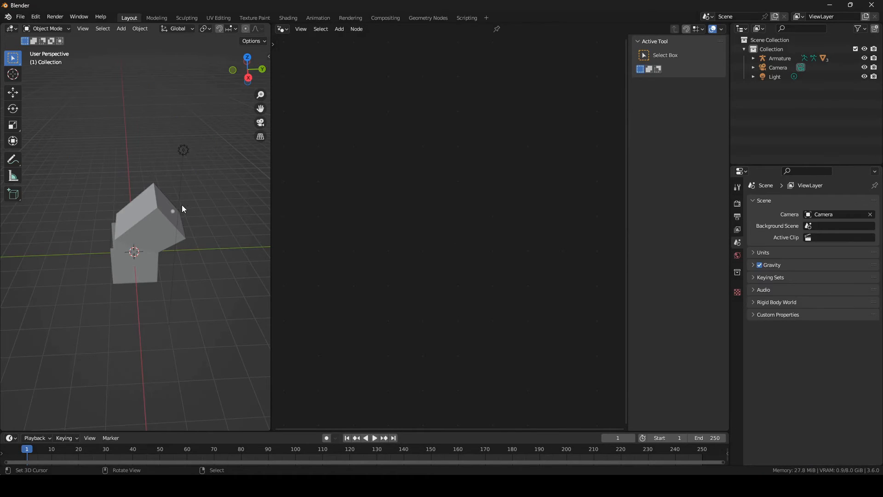
- Move the original cube's Armature modifier to the top of its modifier stack, above both Geometry Nodes modifiers
click(156, 271)
middle_drag(156, 271, 167, 239)
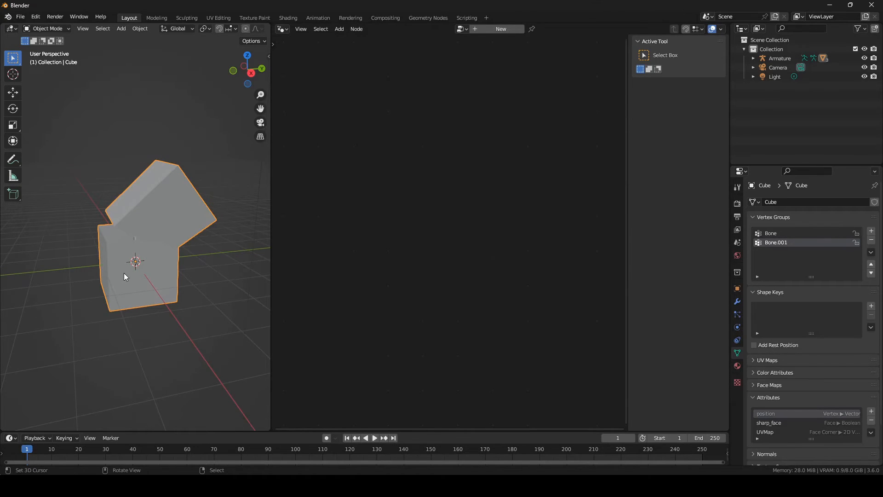
click(734, 304)
drag(875, 367, 846, 208)
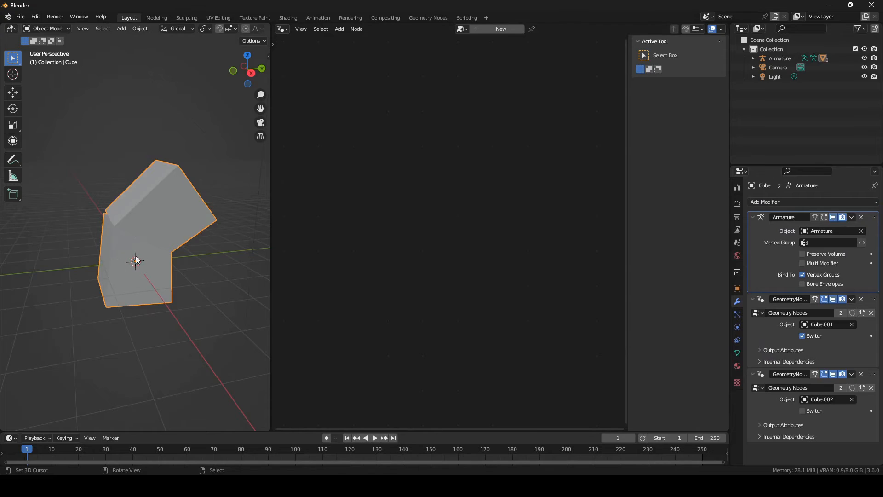
middle_drag(133, 260, 203, 237)
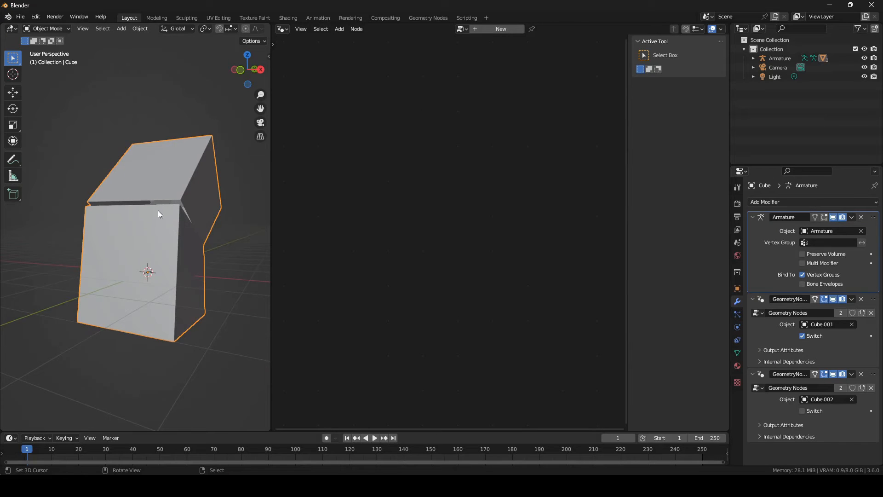
middle_drag(173, 211, 151, 215)
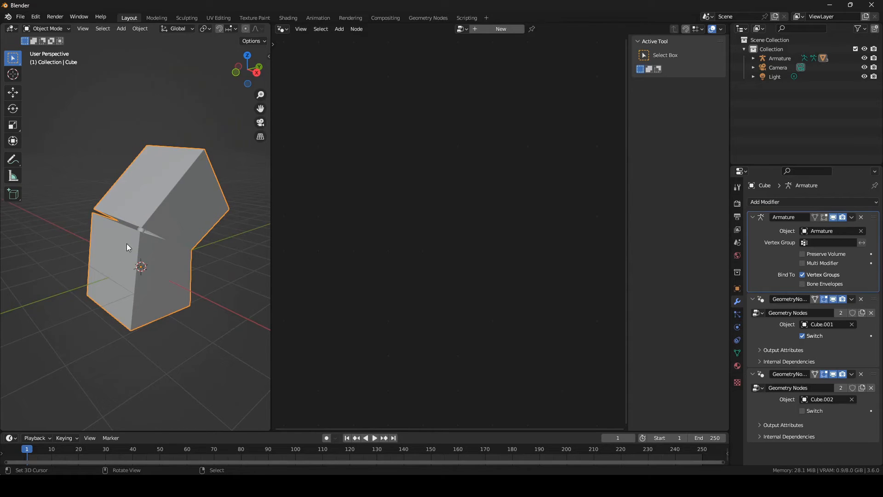
- Disable Switch in the cube's Cube.001 modifier, and clear the upper bone's rotation in Pose Mode
middle_drag(128, 246, 151, 209)
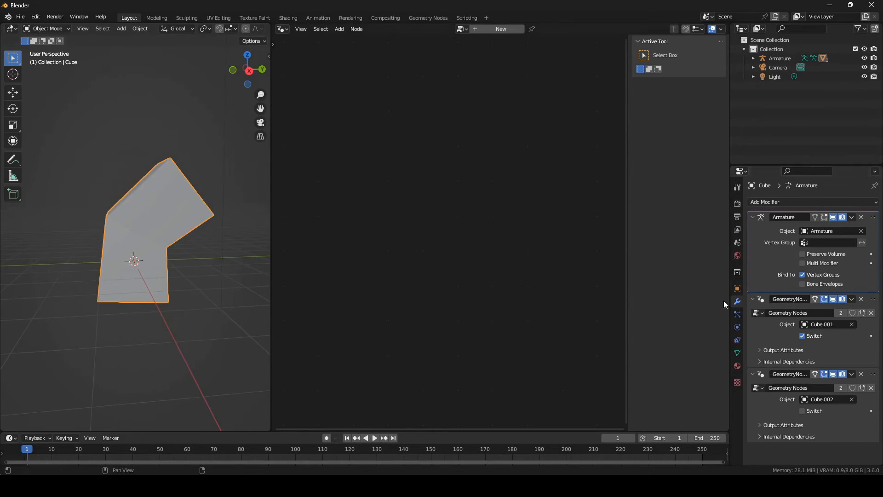
click(802, 336)
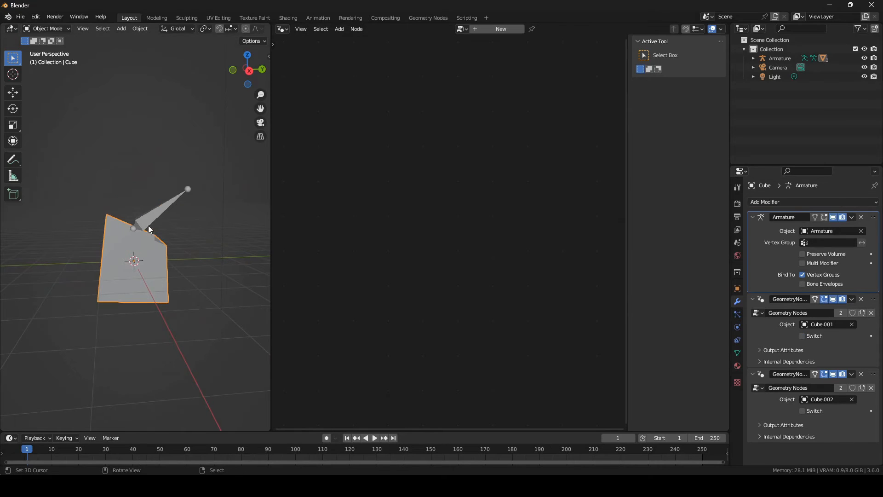
click(152, 213)
key(ctrl+Tab)
key(alt+r)
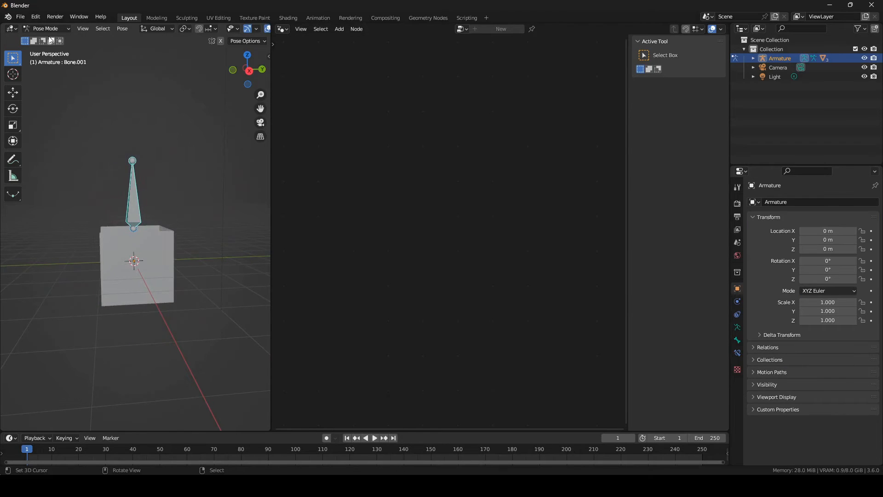
- Reveal all hidden objects in Object Mode, and transfer weights from the lower cube to the upper box in Weight Paint mode
key(ctrl+Tab)
key(alt+h)
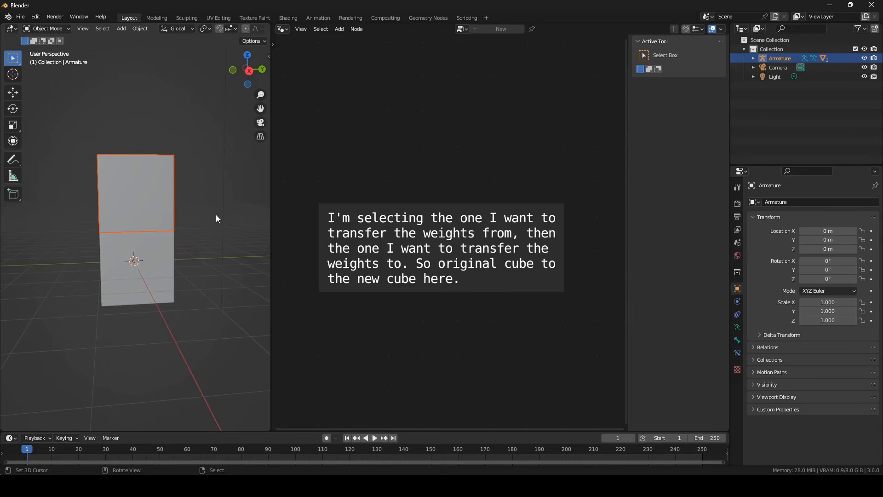
key(shift+z)
right_click(179, 265)
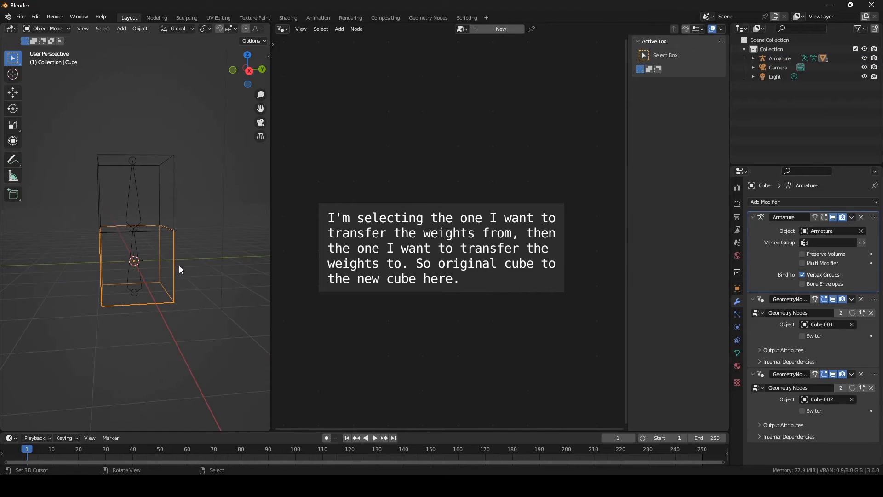
shift+right_click(175, 171)
click(60, 29)
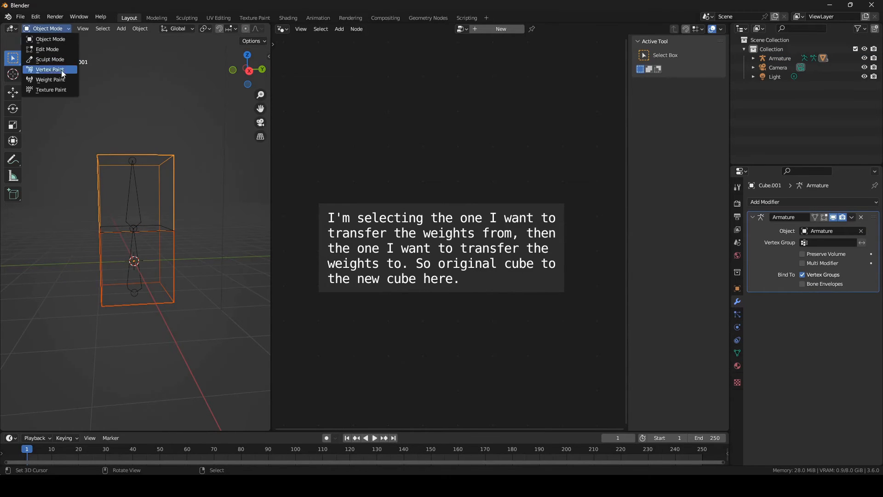
click(46, 68)
click(131, 29)
click(147, 143)
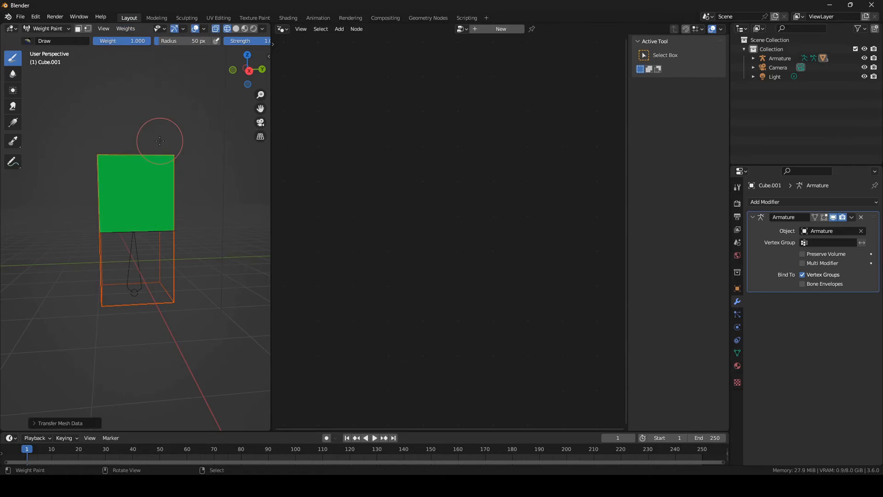
- Set the weight transfer to By Name source layers, All Layers destination and Only Neighbor Geometry with 0.001 m max distance, and return to Object Mode
click(45, 421)
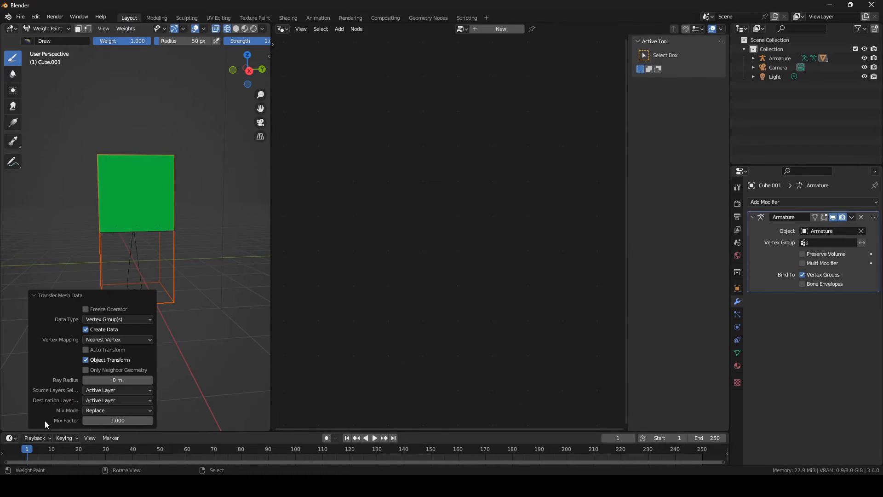
click(112, 390)
click(117, 409)
click(90, 369)
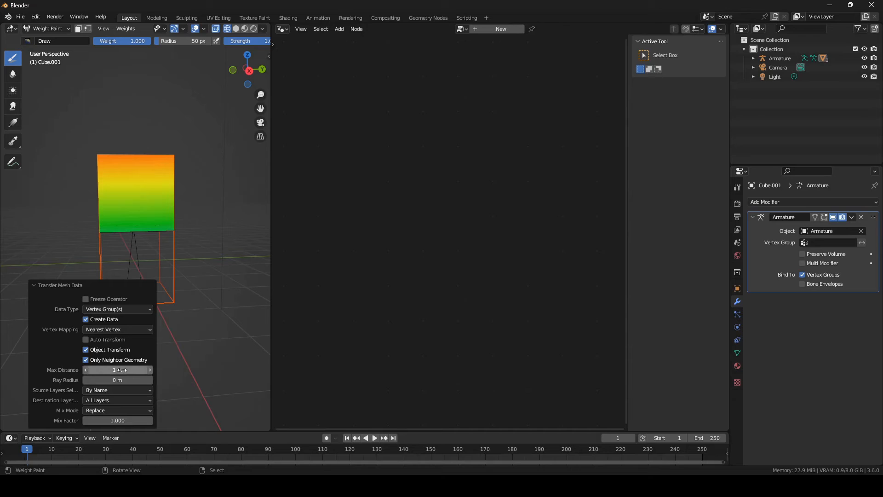
drag(122, 370, 76, 370)
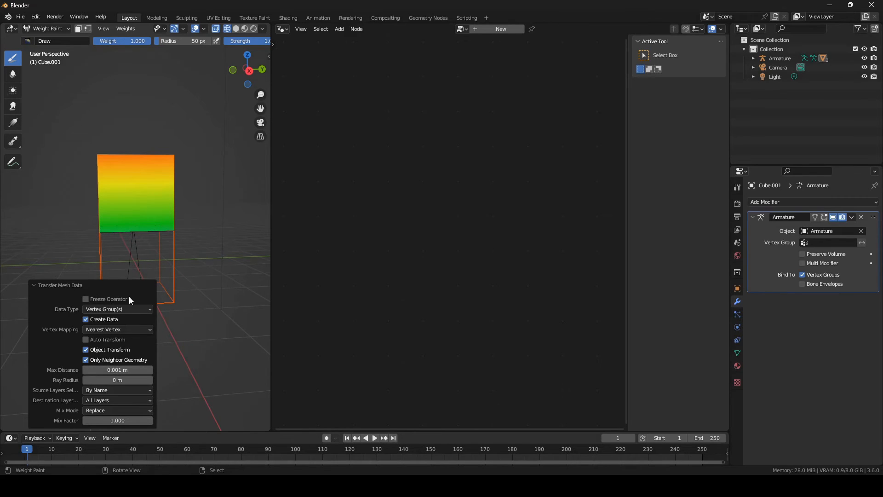
click(59, 29)
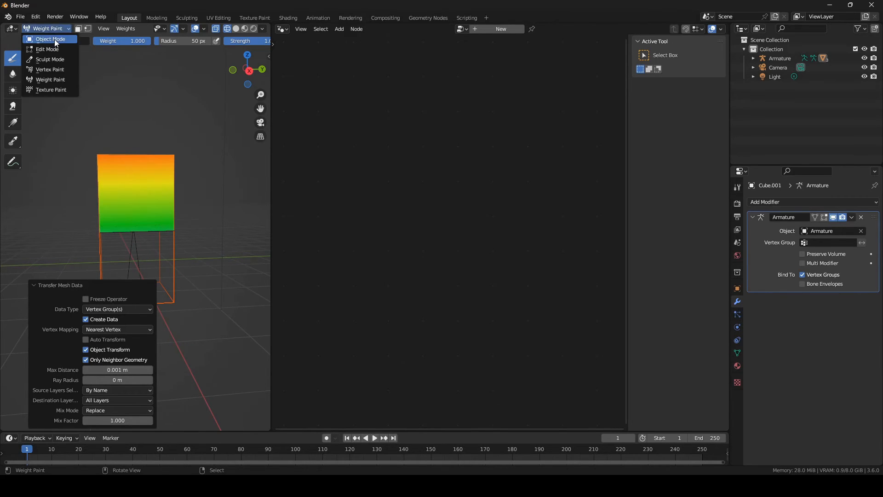
click(54, 39)
- Transfer the lower cube's weights to the lid in Weight Paint mode with the same options, and return to Object Mode
click(171, 244)
click(164, 230)
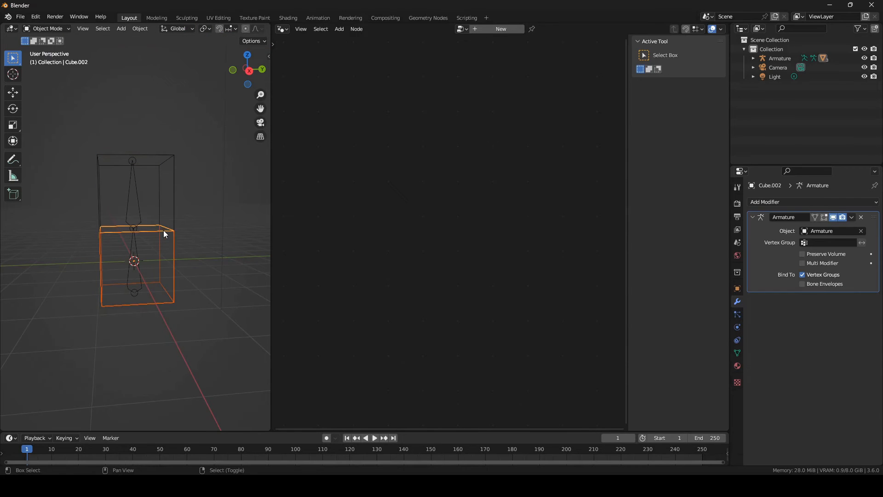
click(46, 29)
click(53, 87)
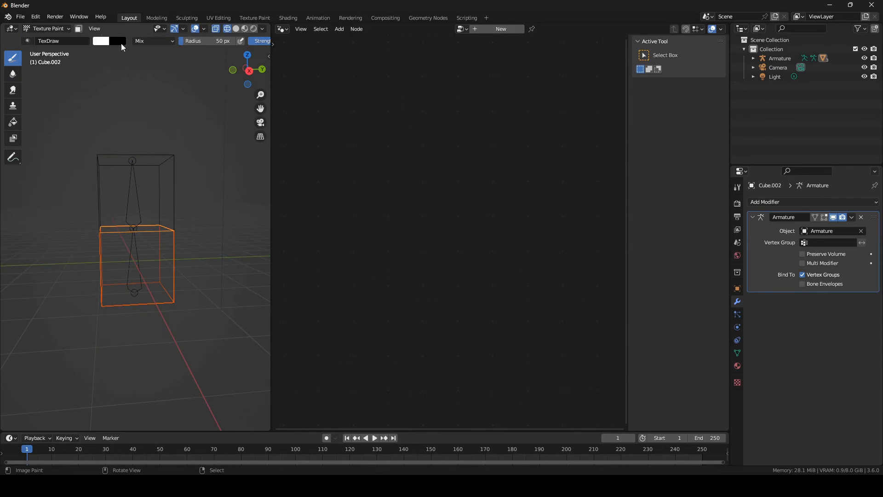
click(45, 28)
click(52, 78)
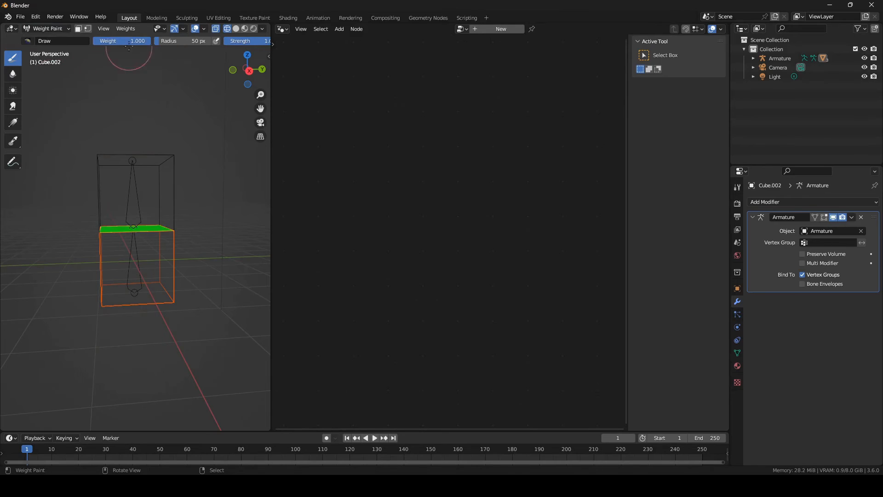
click(131, 28)
click(164, 142)
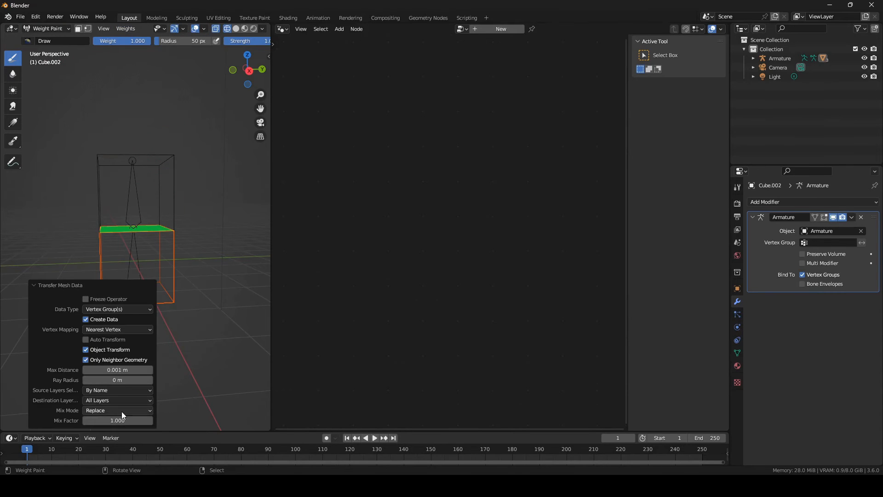
middle_drag(180, 244, 78, 138)
click(46, 29)
click(51, 39)
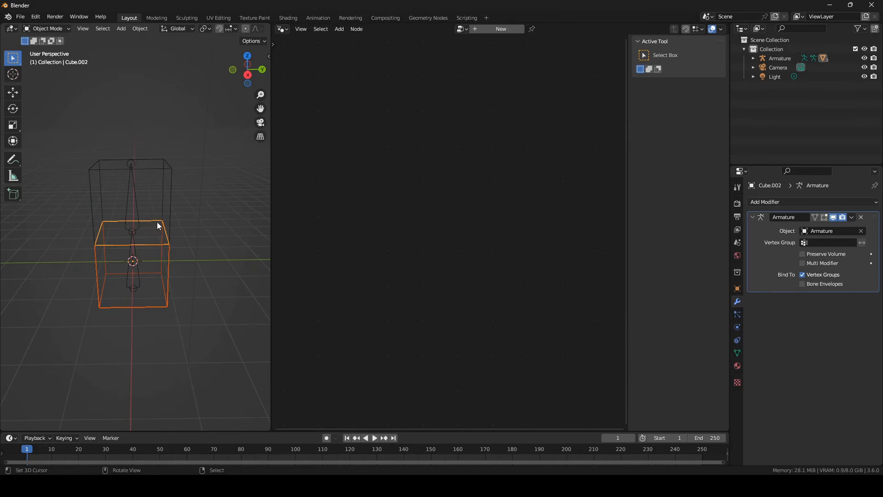
- Hide the upper box and the lid, and return the viewport to solid shading
key(alt+a)
right_click(170, 200)
key(h)
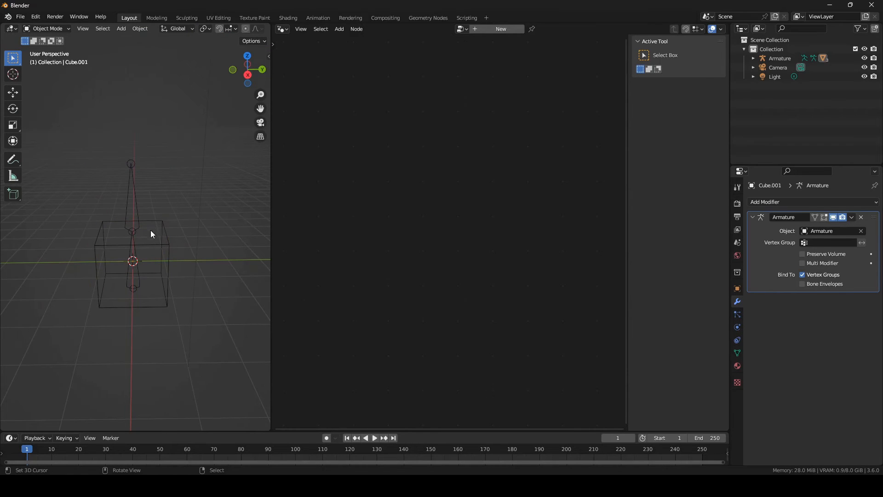
right_click(161, 224)
right_click(162, 226)
key(h)
key(z)
click(162, 255)
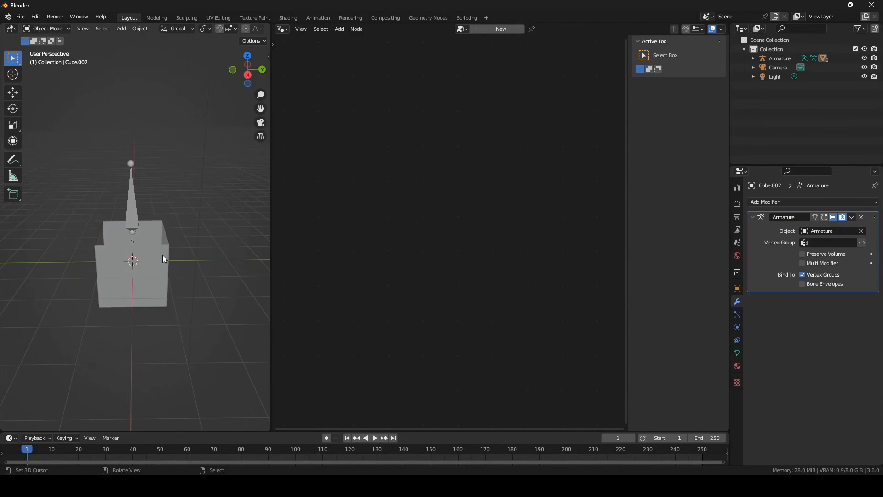
- Enable Switch in the lower cube's Cube.001 Geometry Nodes modifier
right_click(162, 254)
middle_drag(198, 246, 225, 247)
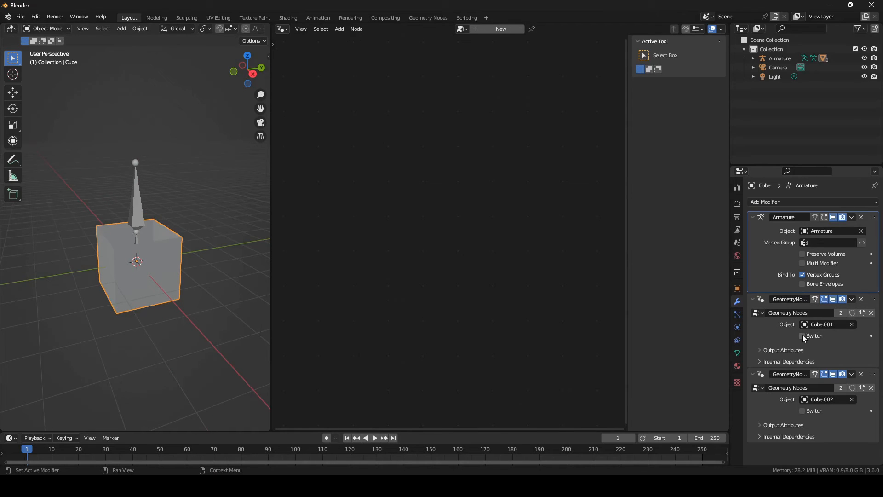
click(802, 336)
- Rotate the armature's upper bone 49.8° in Pose Mode, and inspect the joined mesh's bend from several sides
right_click(141, 160)
key(ctrl+Tab)
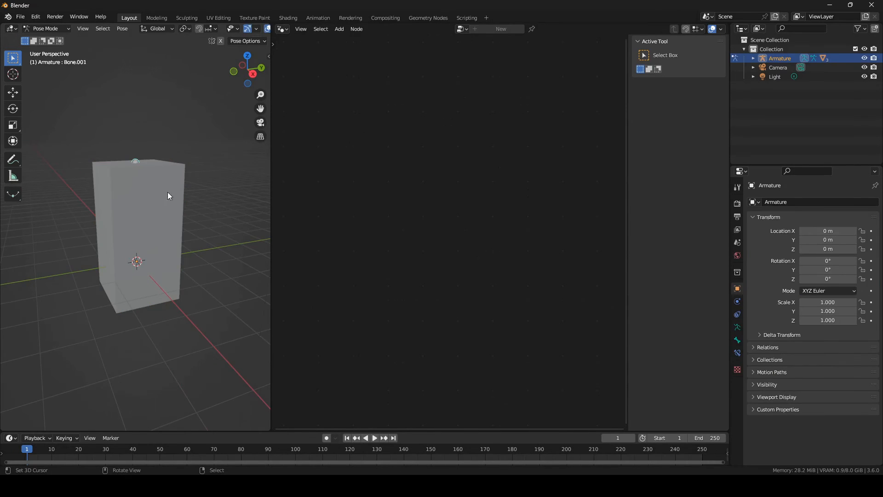
key(r)
click(226, 249)
middle_drag(224, 248, 91, 242)
scroll(147, 214, up, 3)
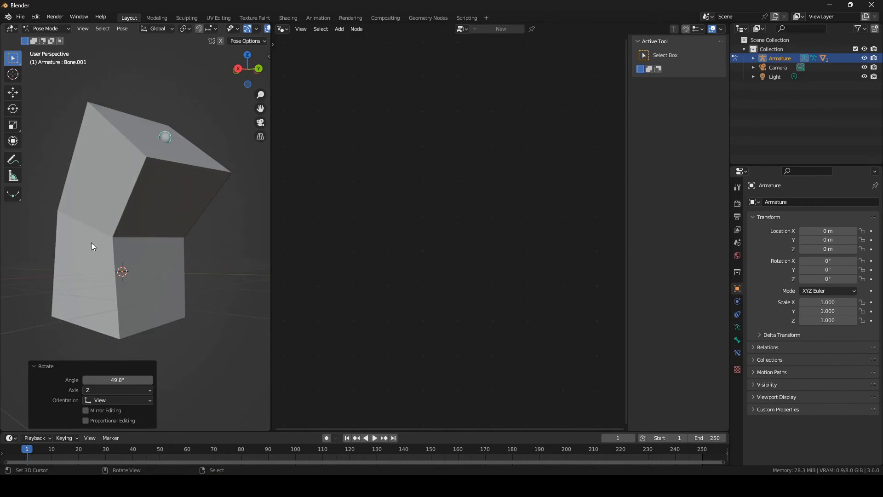
middle_drag(139, 222, 119, 254)
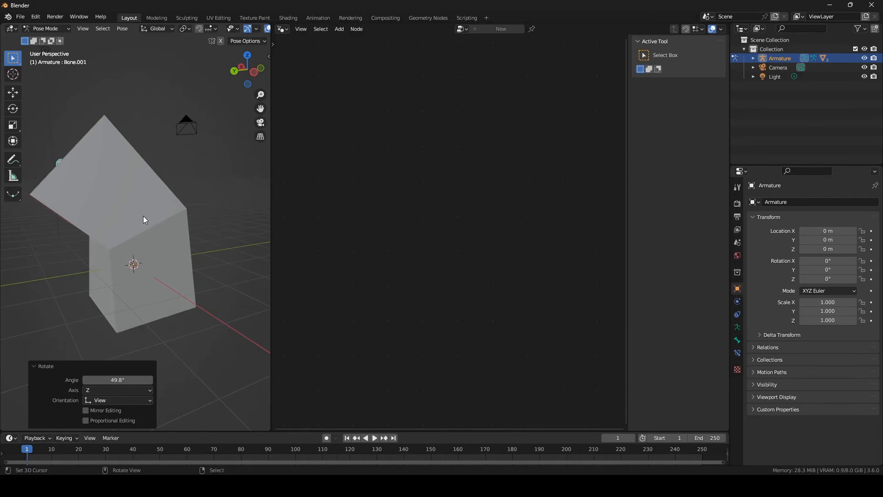
middle_drag(143, 220, 180, 174)
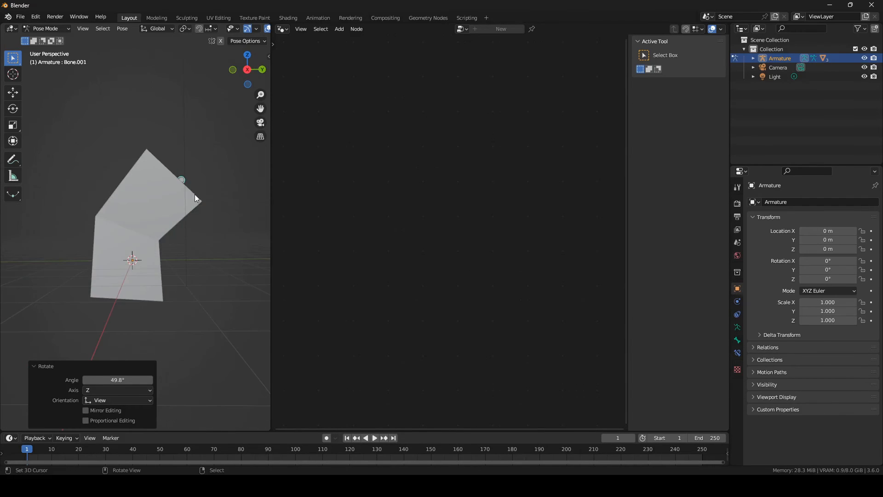
- Rotate the upper bone -87.5° to bend the mesh the opposite way, and return to Object Mode
key(r)
click(61, 33)
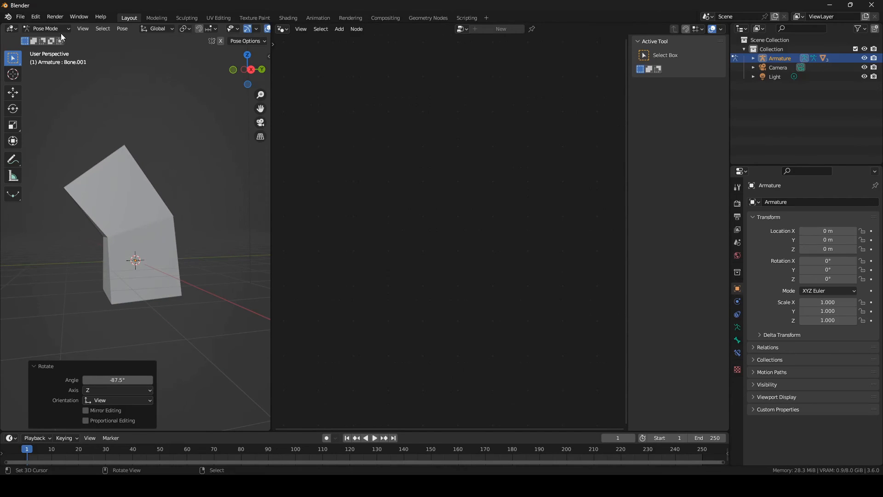
click(61, 33)
click(54, 38)
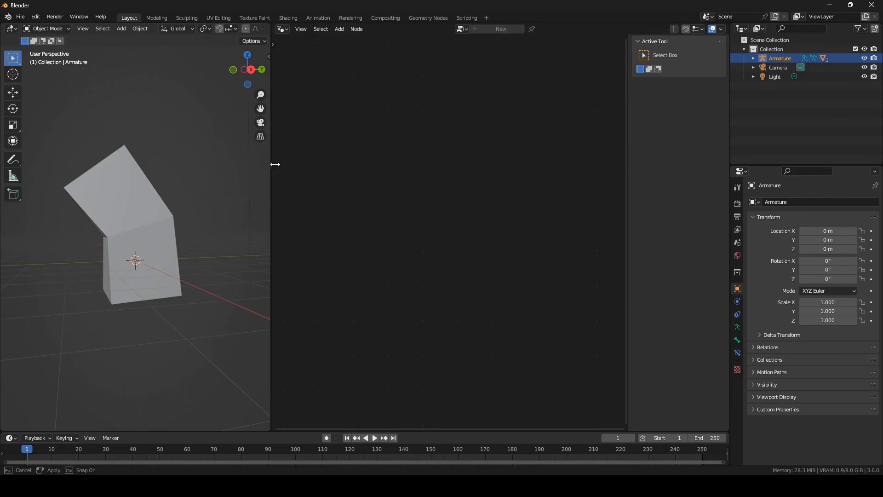
- Widen the 3D viewport, and on the cube disable the Cube.001 modifier's Switch and enable the Cube.002 modifier's Switch
drag(272, 164, 549, 168)
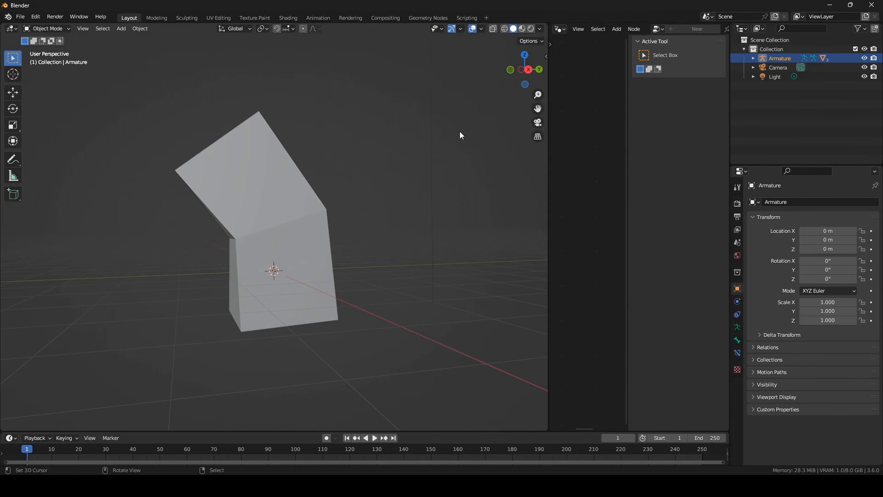
click(331, 278)
middle_drag(330, 278, 468, 288)
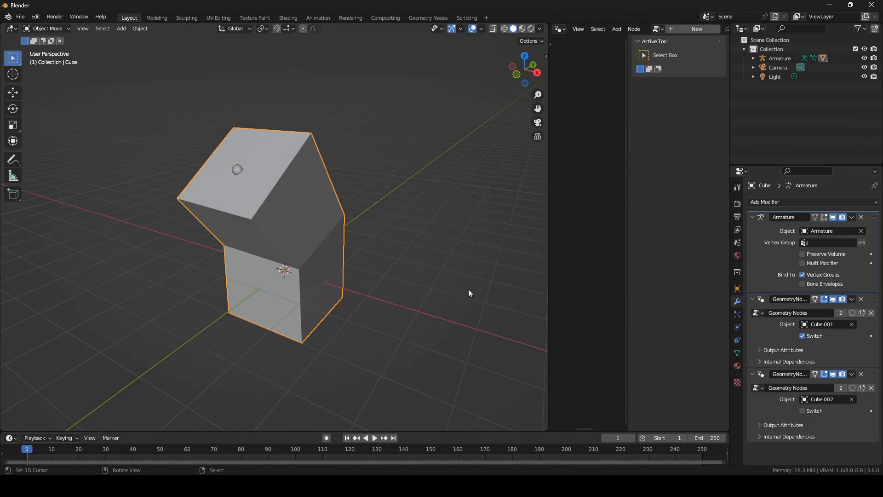
click(803, 335)
click(803, 411)
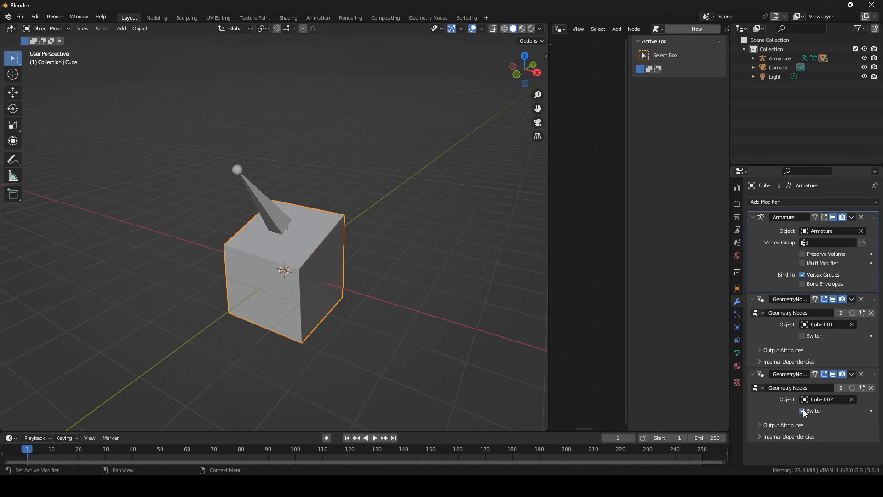
middle_drag(363, 253, 385, 247)
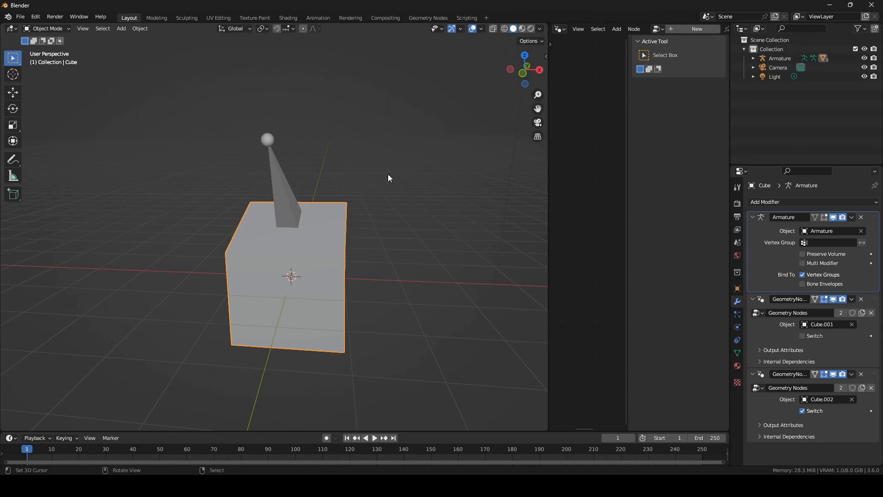
middle_drag(388, 174, 202, 225)
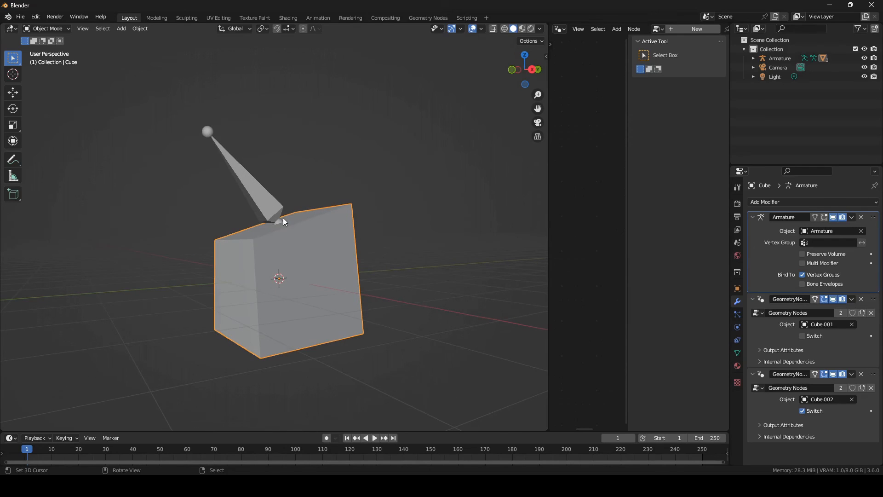
- Add a Subdivision Surface modifier to the cube, and inspect the smoothed closed mesh
click(789, 202)
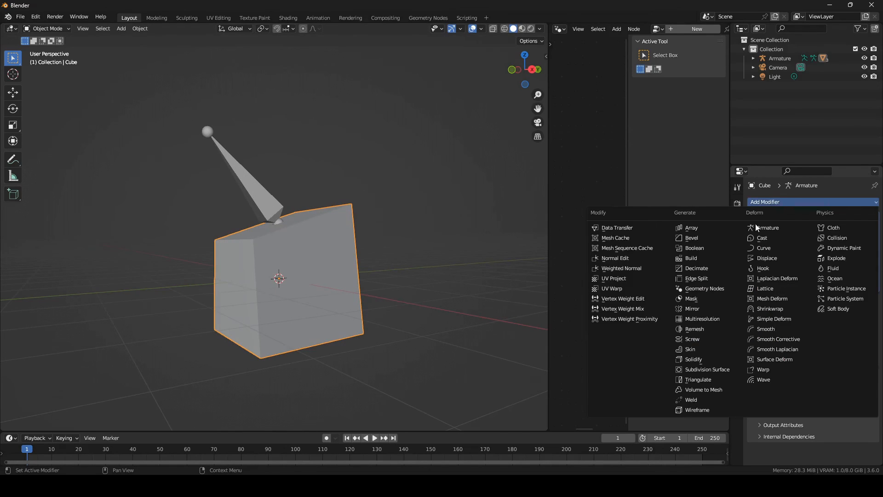
click(695, 369)
middle_drag(375, 273, 282, 243)
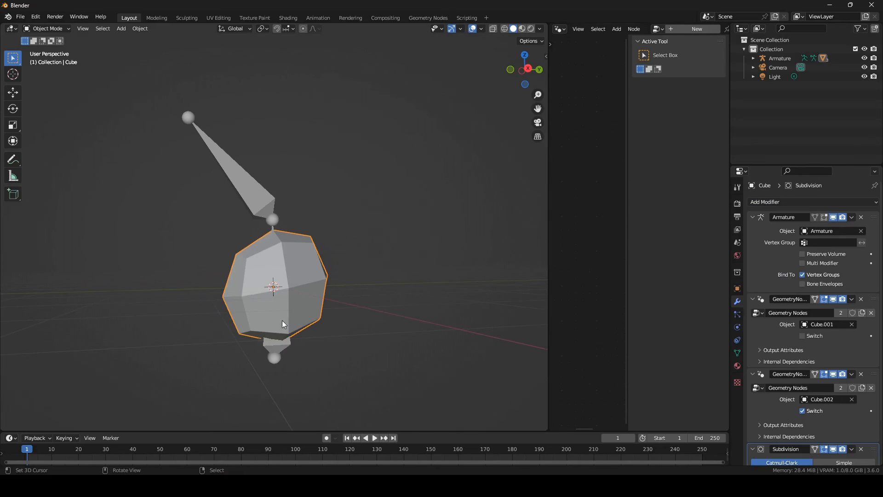
middle_drag(282, 321, 277, 202)
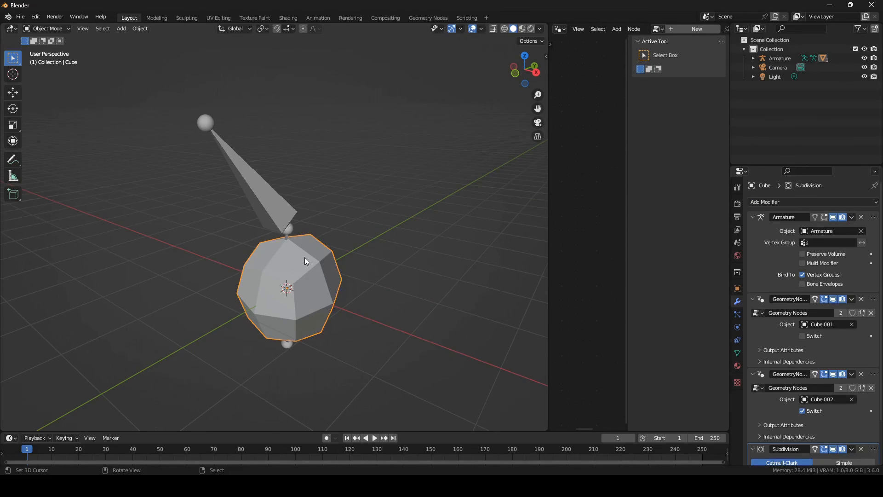
middle_drag(305, 257, 278, 261)
- Disable Switch in the cube's Cube.002 modifier, and examine the opened subdivided mesh
scroll(812, 341, down, 4)
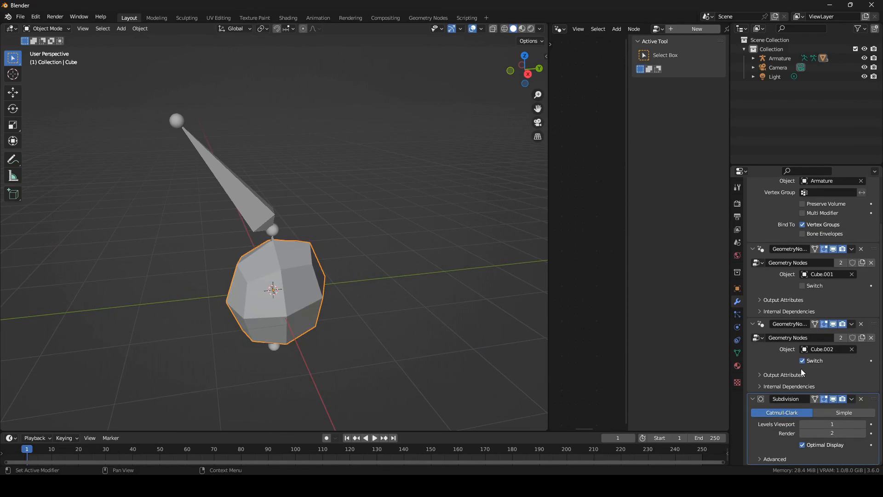
click(802, 361)
middle_drag(521, 320, 286, 183)
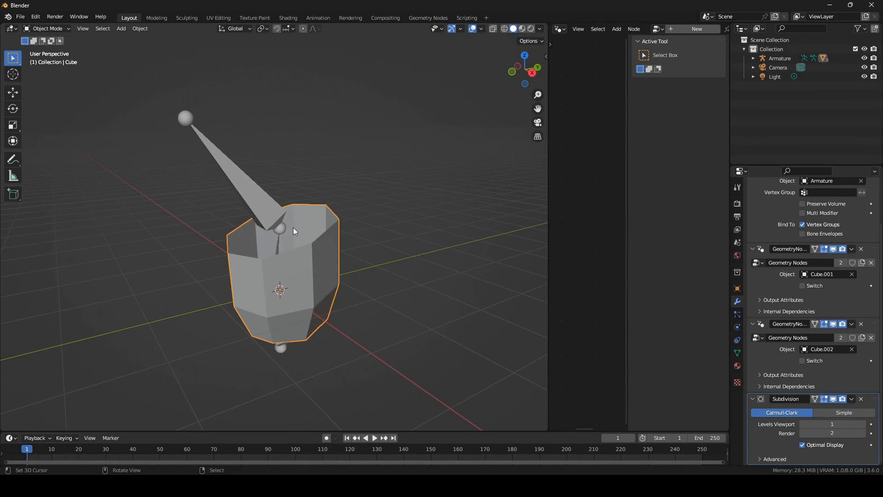
- Enable Switch in the cube's Cube.001 modifier, and remove the Subdivision modifier from the cube
middle_drag(294, 227, 286, 200)
click(803, 286)
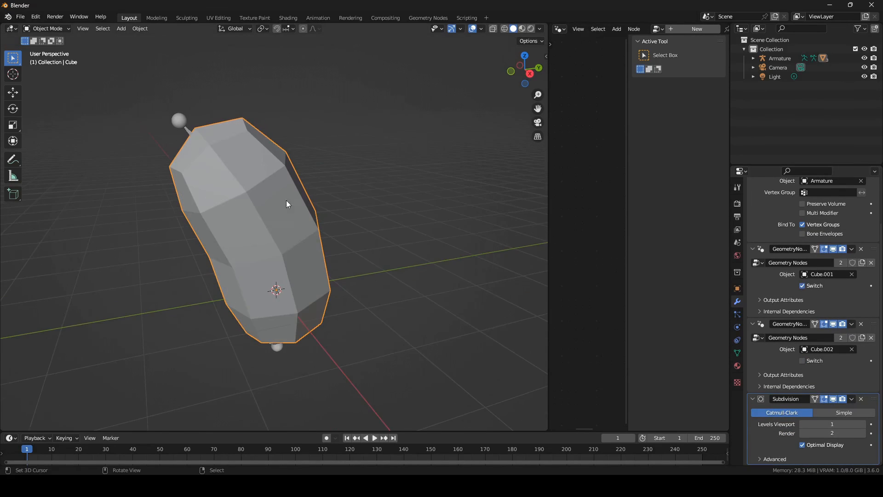
click(861, 399)
- Clear the upper bone's rotation in the armature's Pose Mode to straighten the mesh, and return to Object Mode
middle_drag(529, 328, 285, 183)
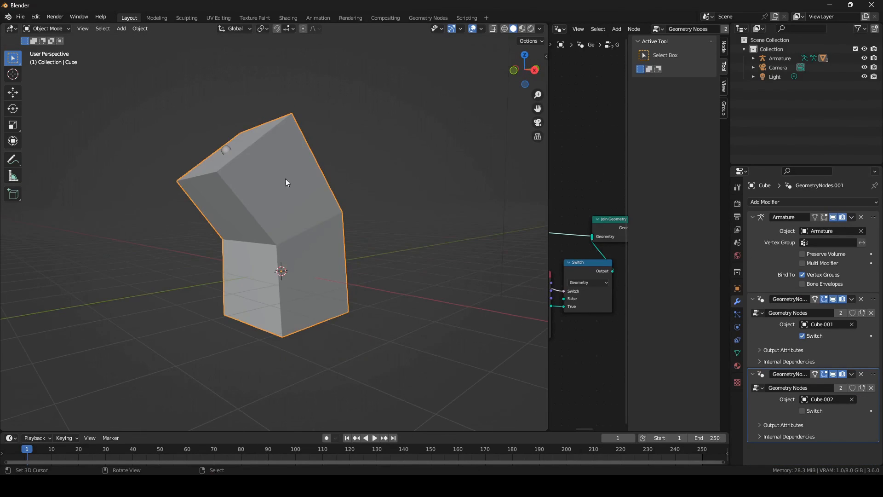
click(225, 149)
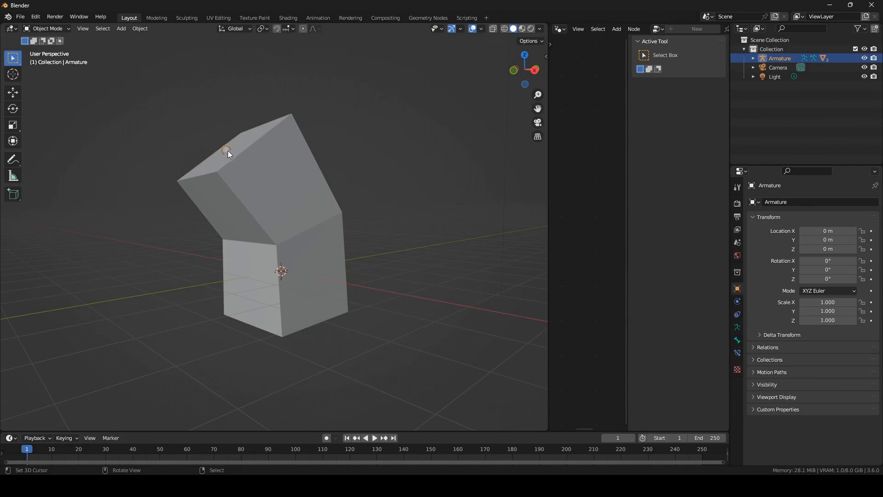
key(ctrl+Tab)
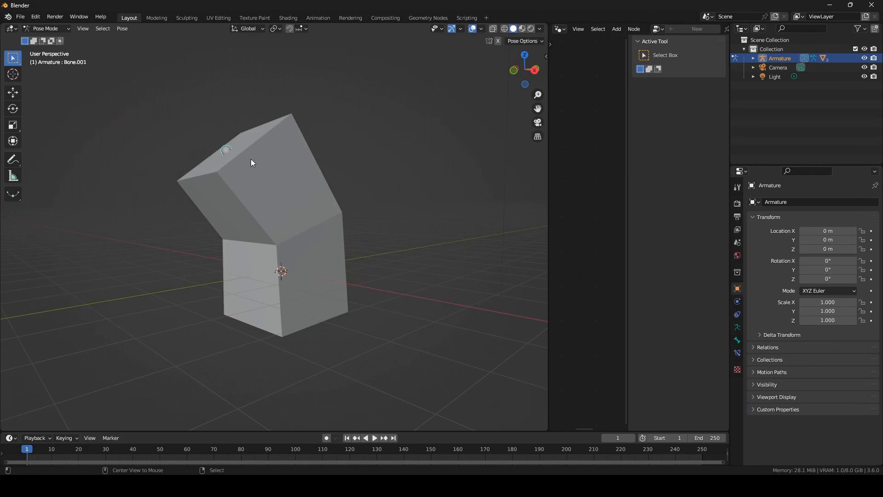
key(alt+r)
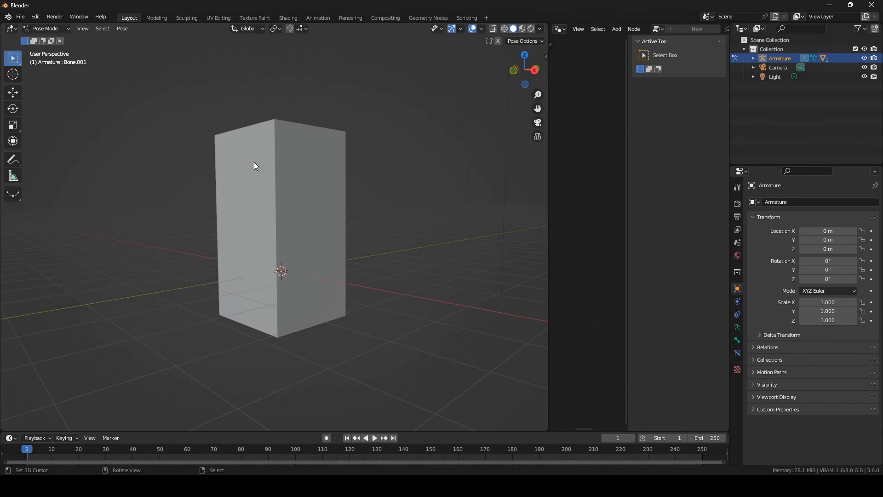
middle_drag(254, 162, 342, 183)
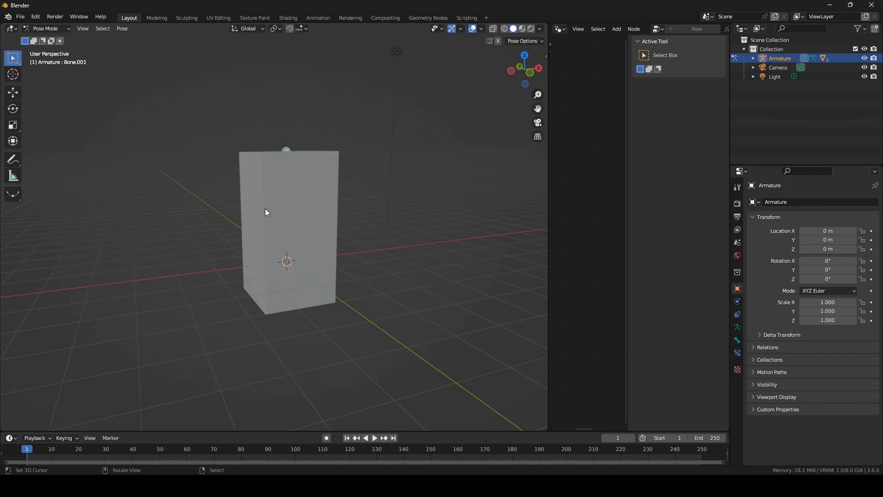
click(54, 29)
click(51, 36)
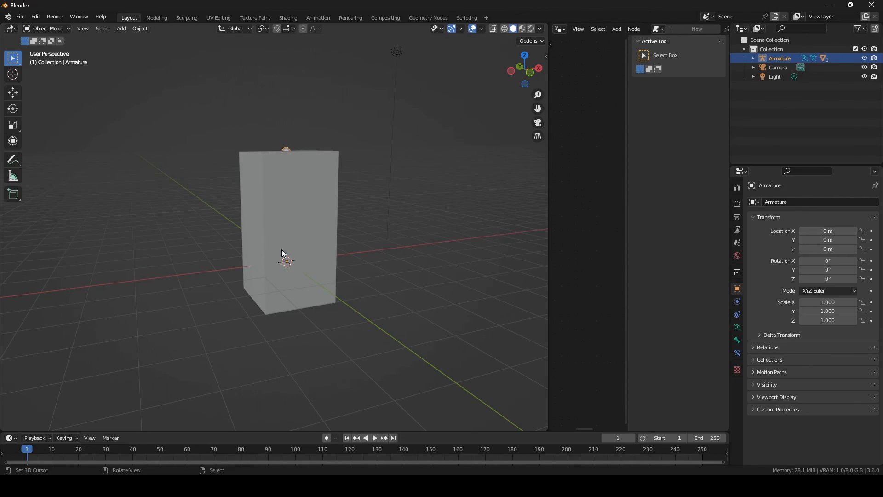